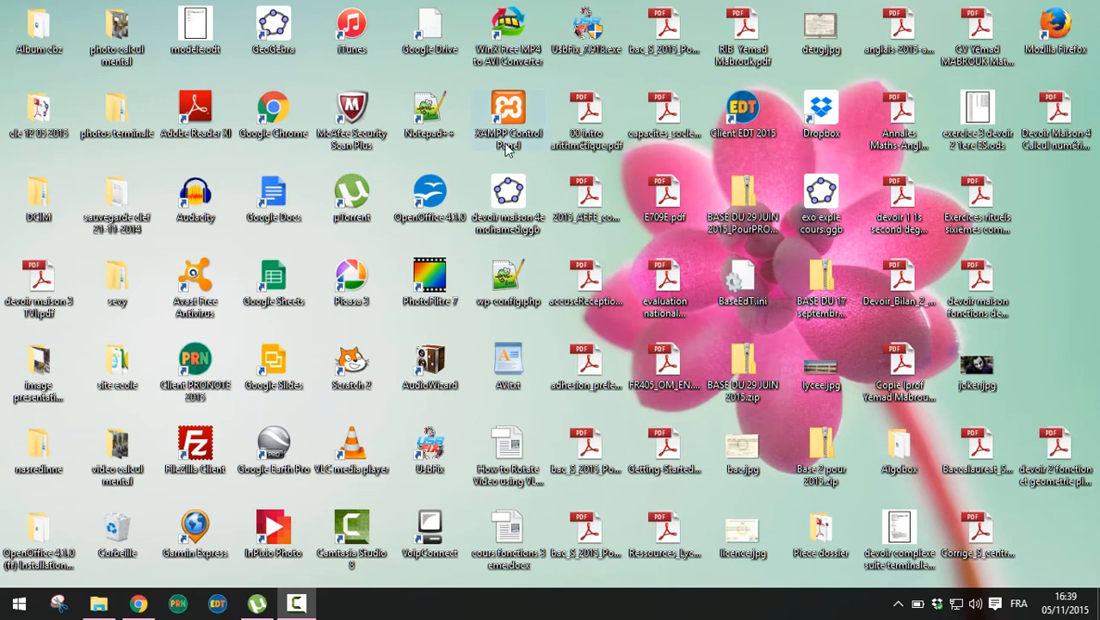
Launch GeoGebra from the desktop and maximize its window
left_click(267, 28)
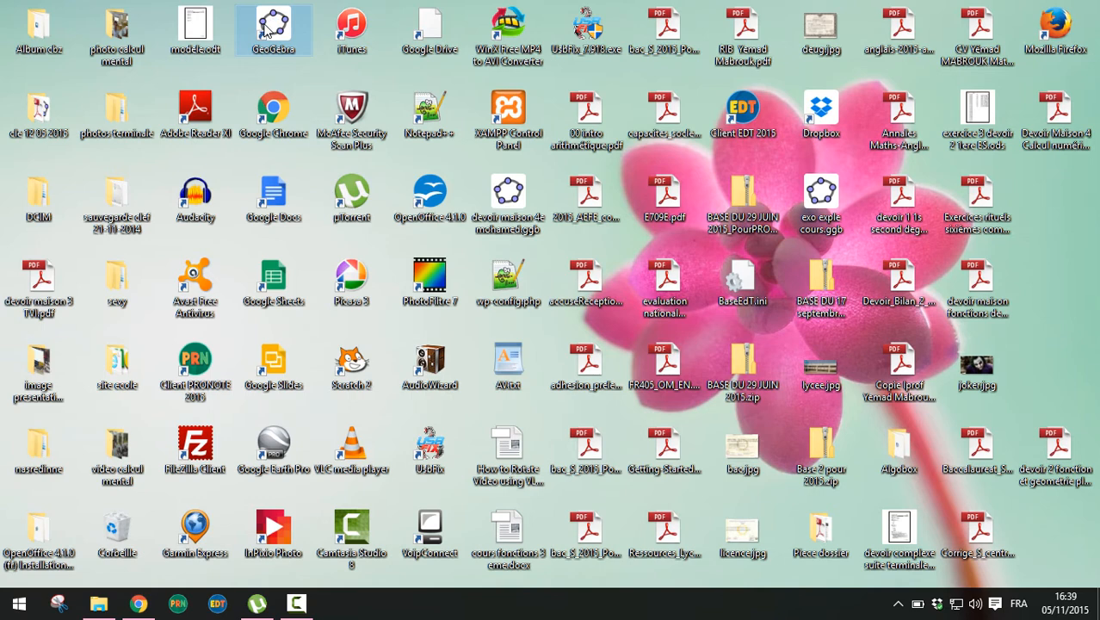
double_click(266, 29)
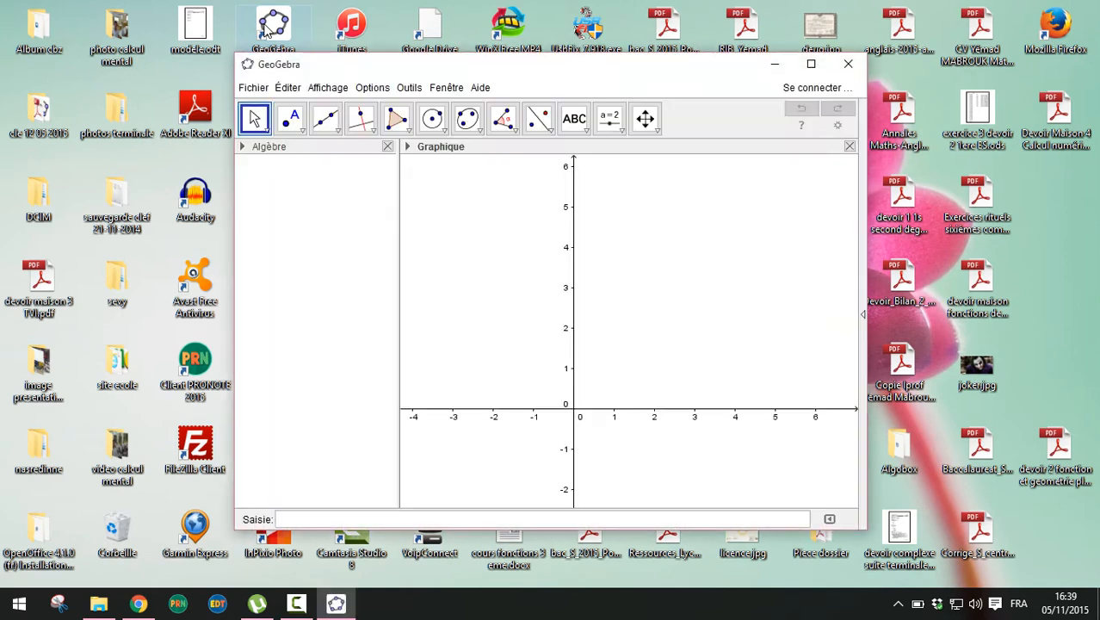
left_click(810, 64)
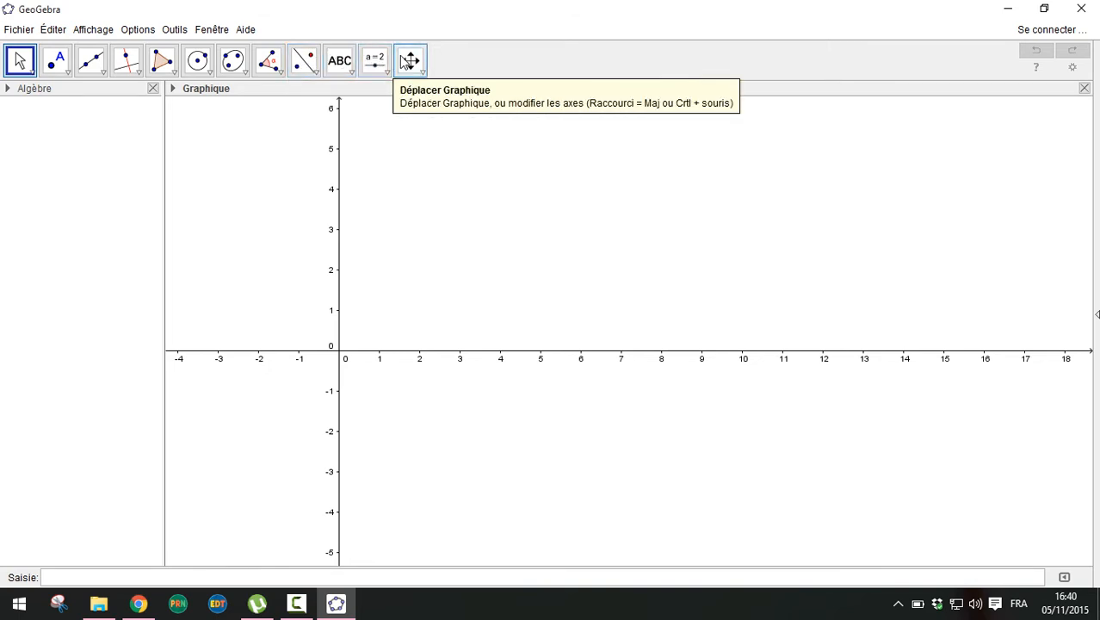
Examine the tools in each group, from points, lines and polygons through circles, measurements, transformations, text and sliders to display tools
left_click(69, 78)
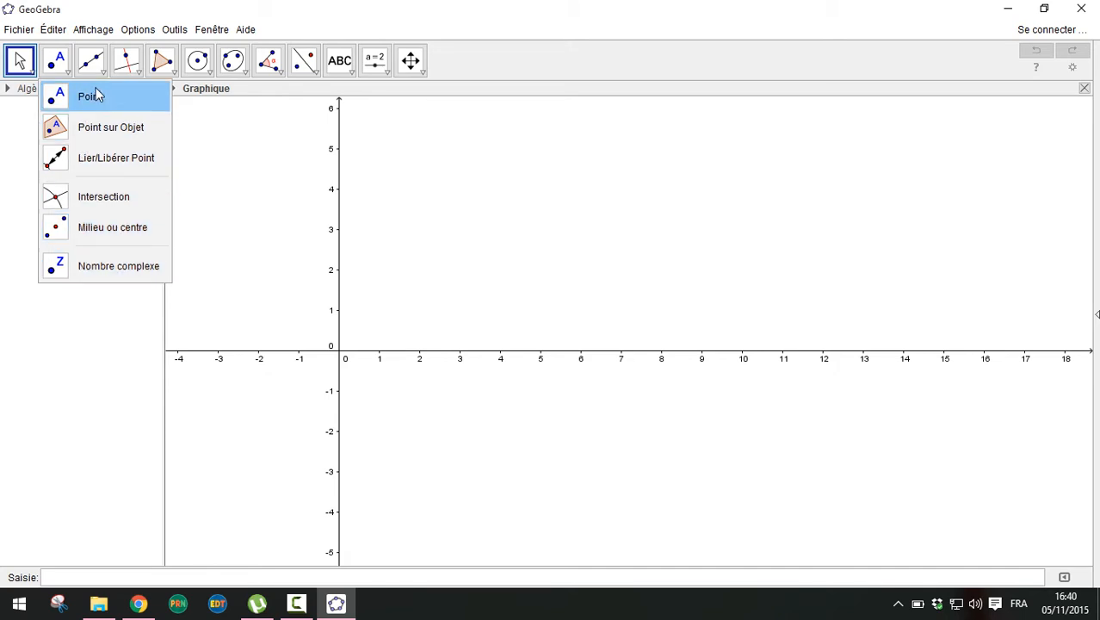
mouse_move(101, 68)
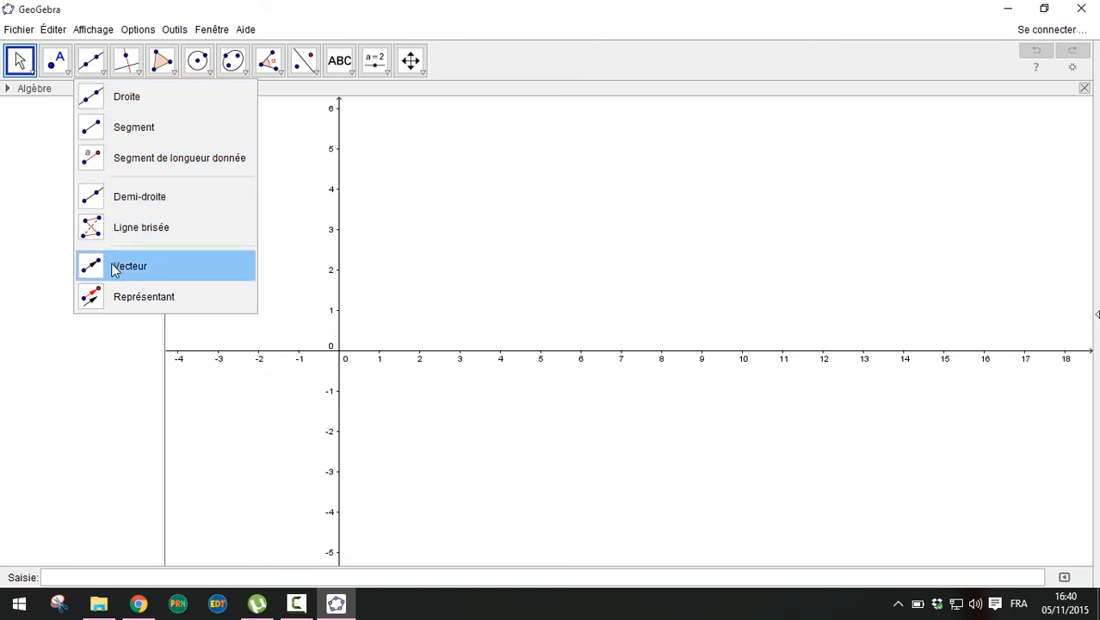
left_click(138, 72)
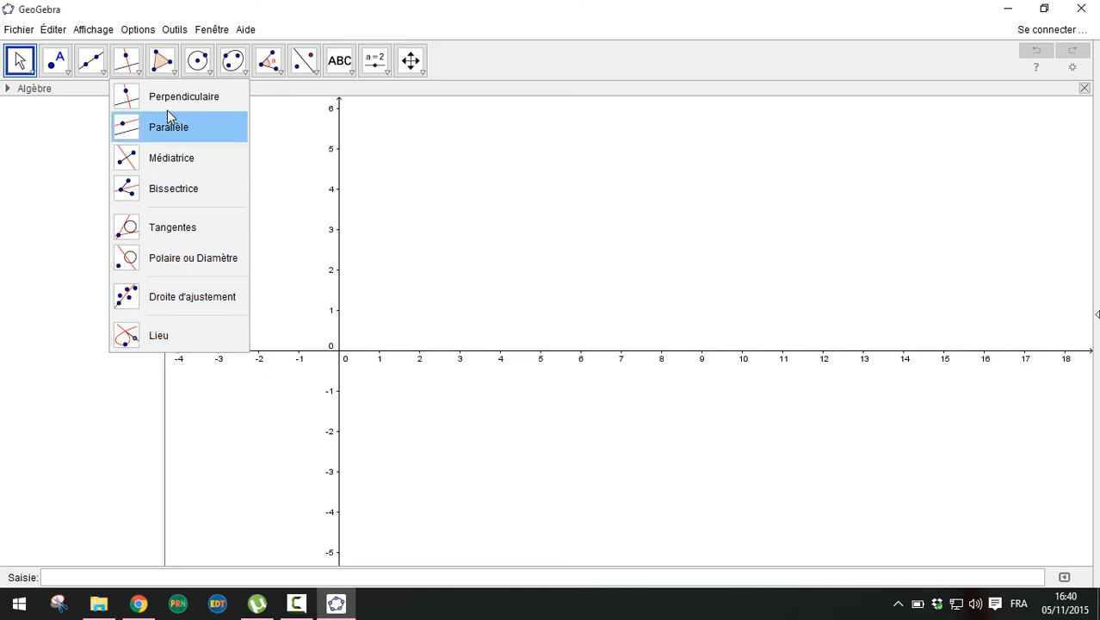
mouse_move(172, 79)
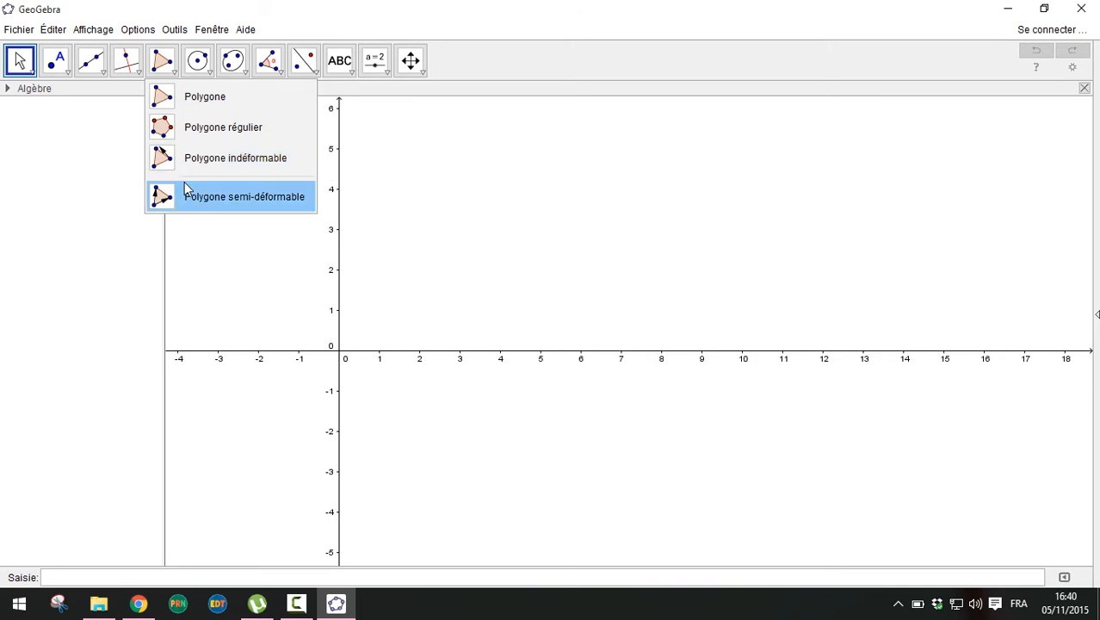
left_click(206, 70)
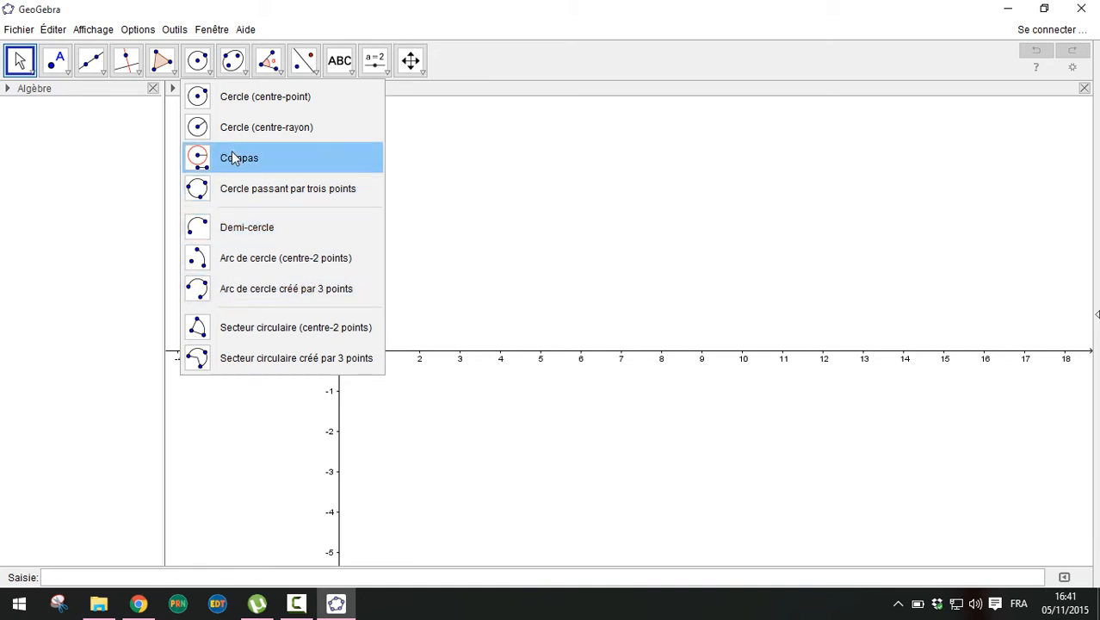
left_click(247, 74)
left_click(267, 74)
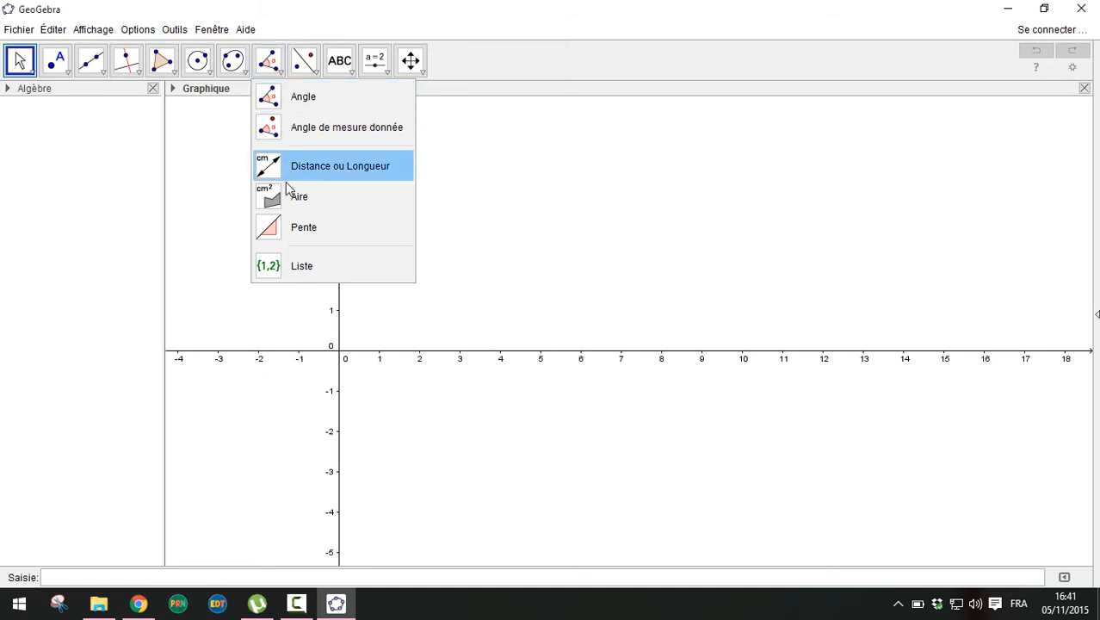
left_click(312, 74)
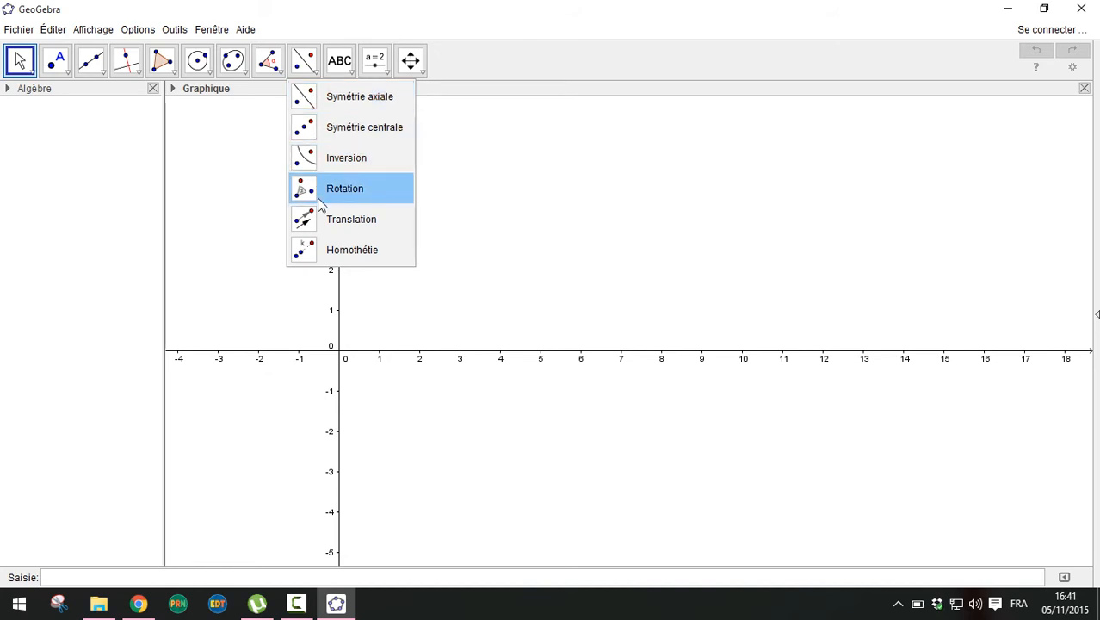
left_click(345, 71)
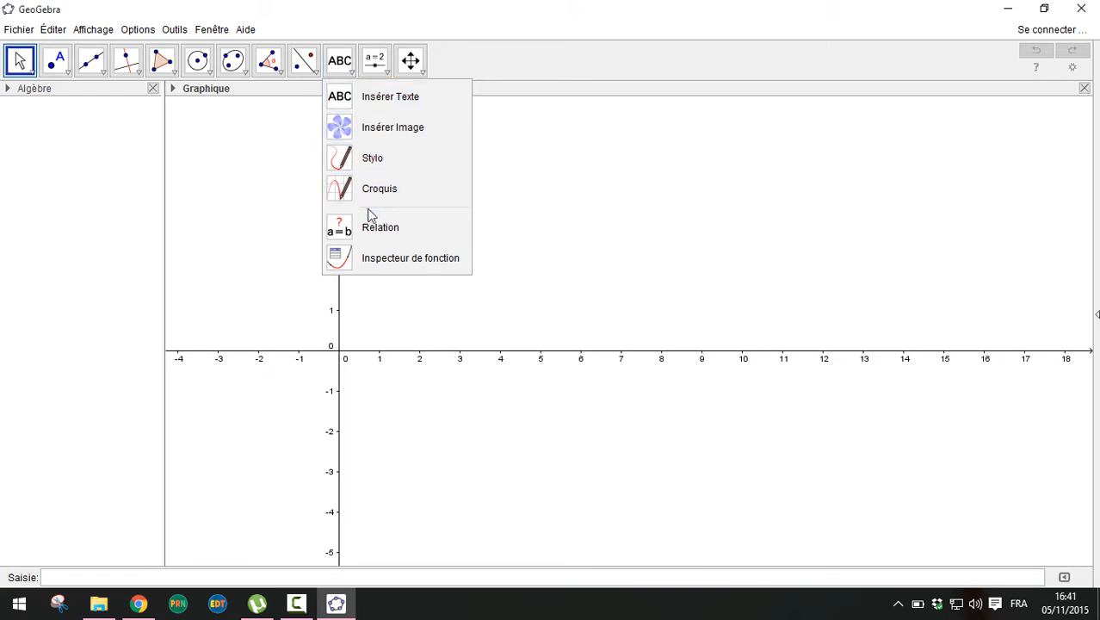
left_click(376, 70)
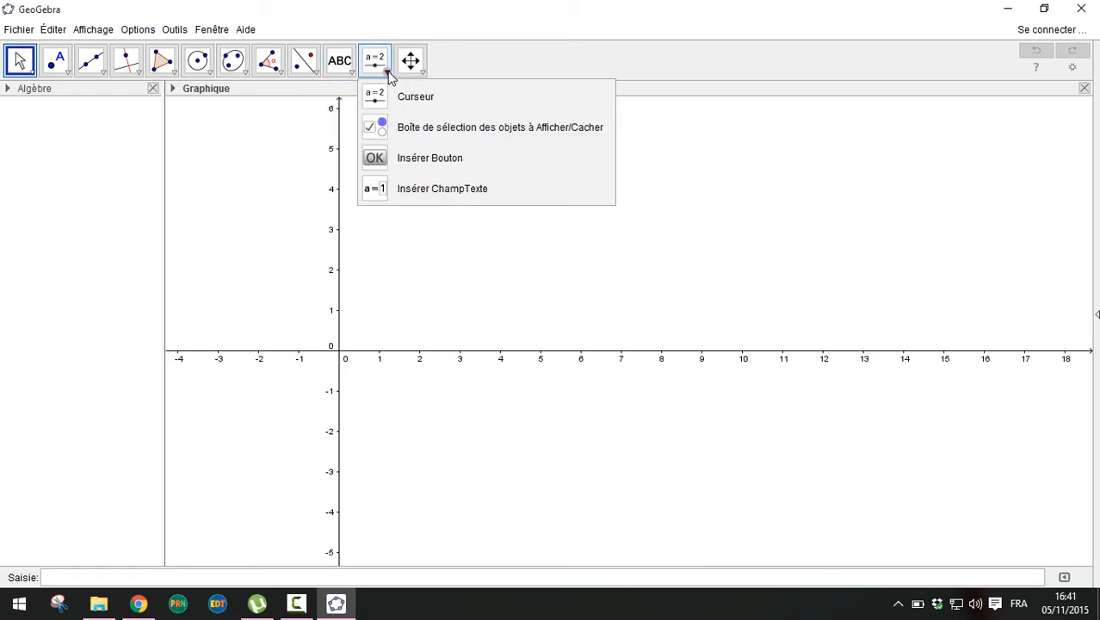
left_click(414, 71)
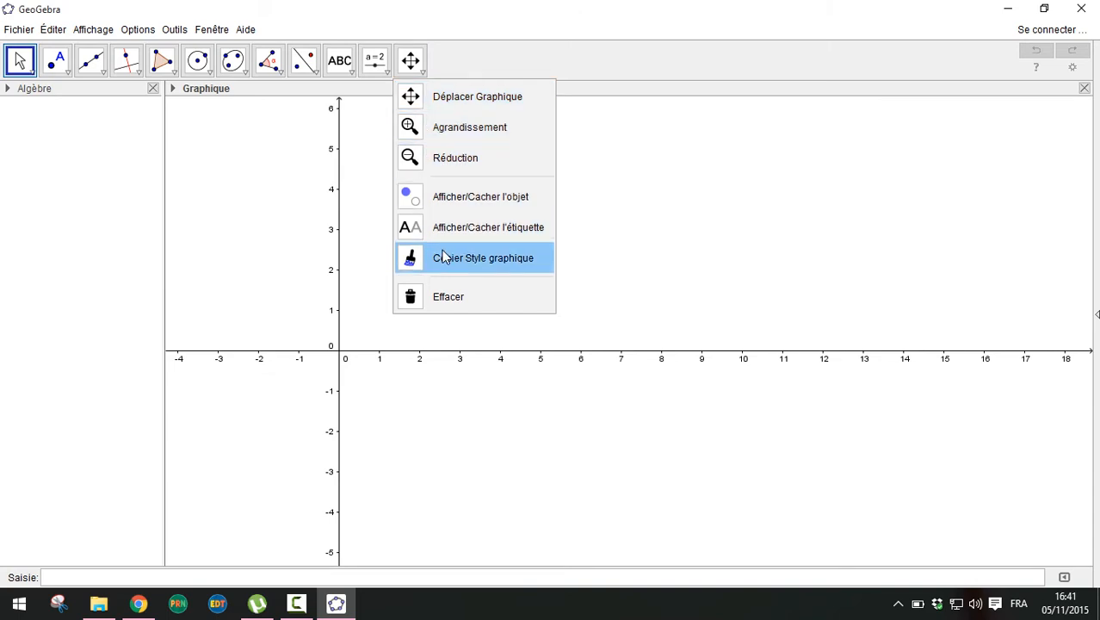
left_click(491, 12)
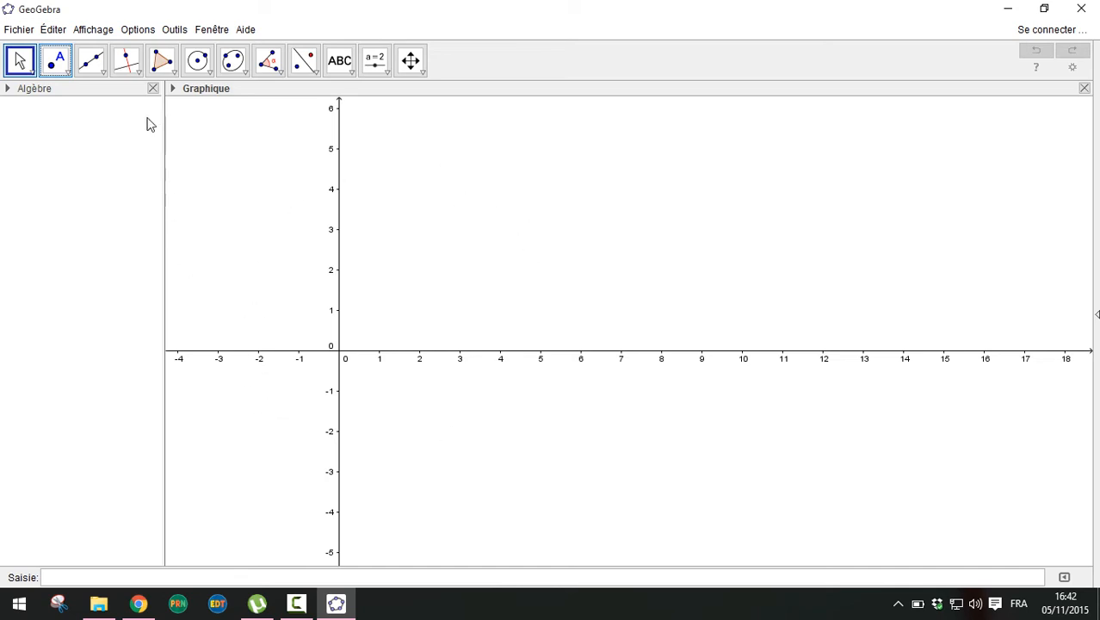
Hide the coordinate axes of the graphics view through the display preferences and close the preferences
left_click(97, 30)
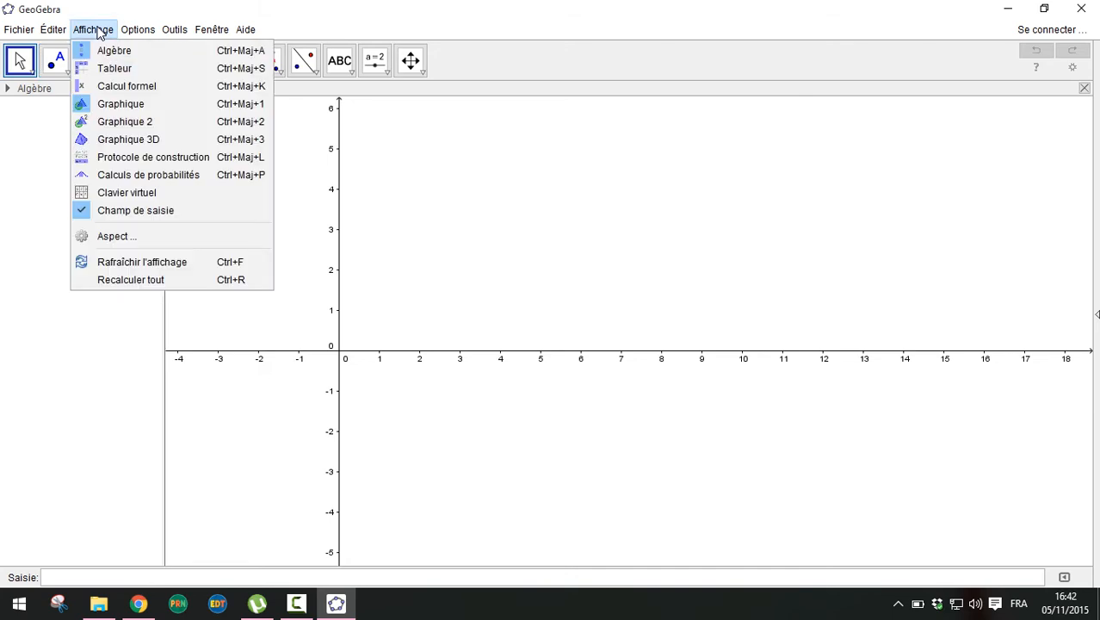
left_click(110, 236)
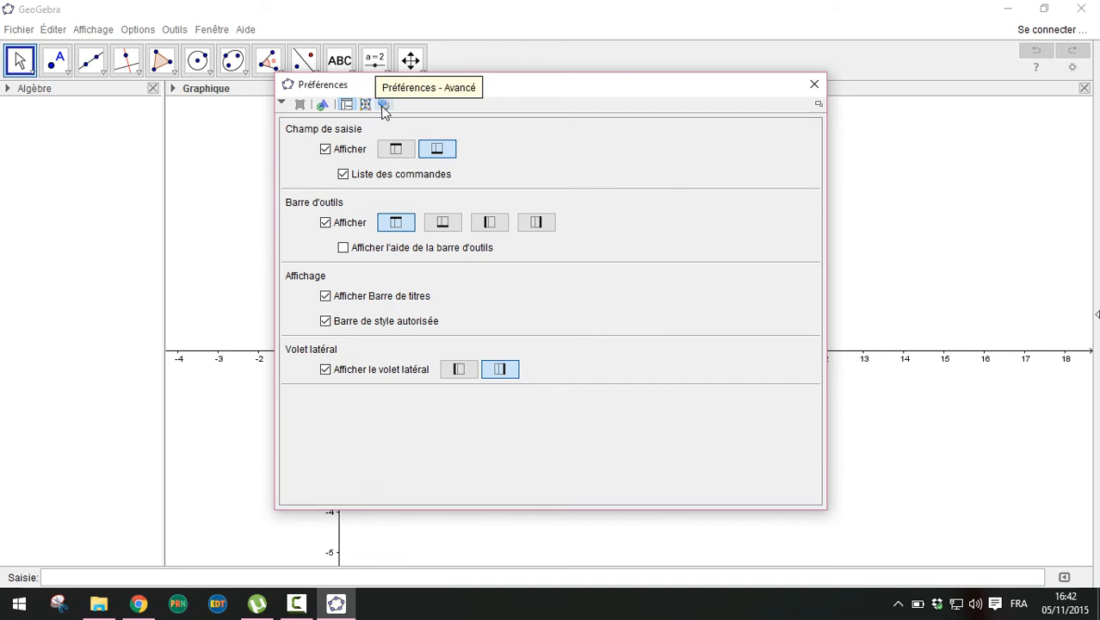
left_click(324, 105)
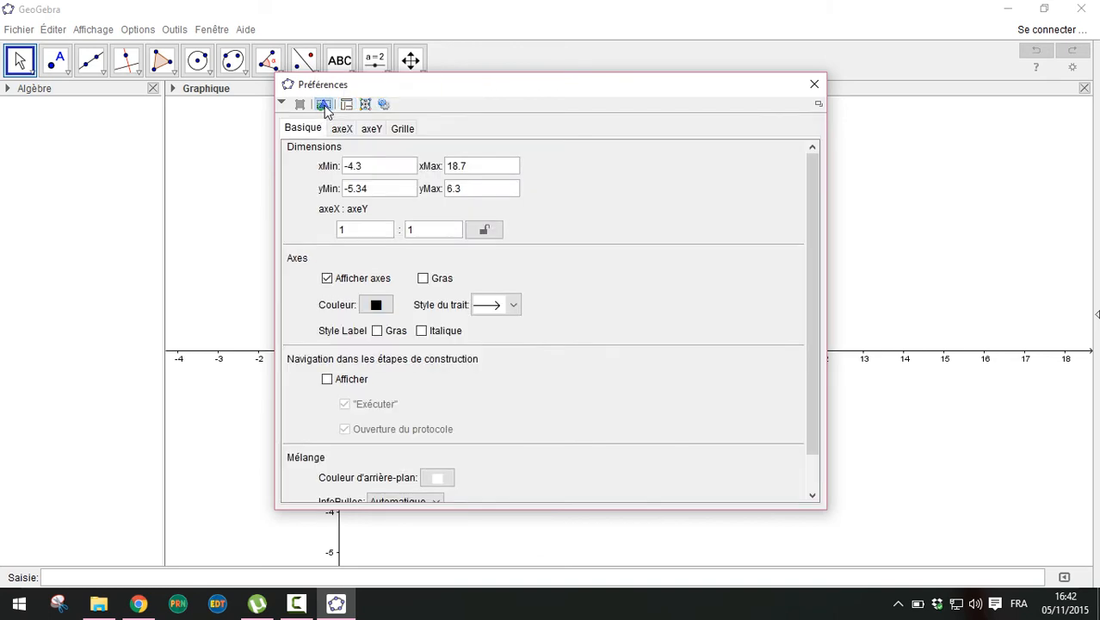
left_click(327, 279)
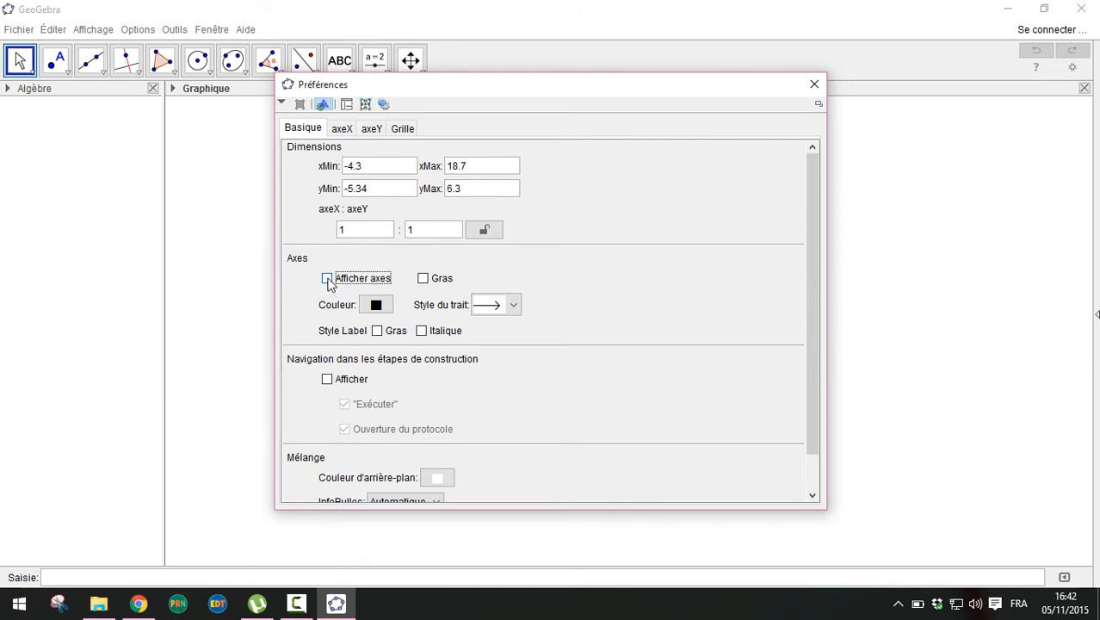
left_click(812, 85)
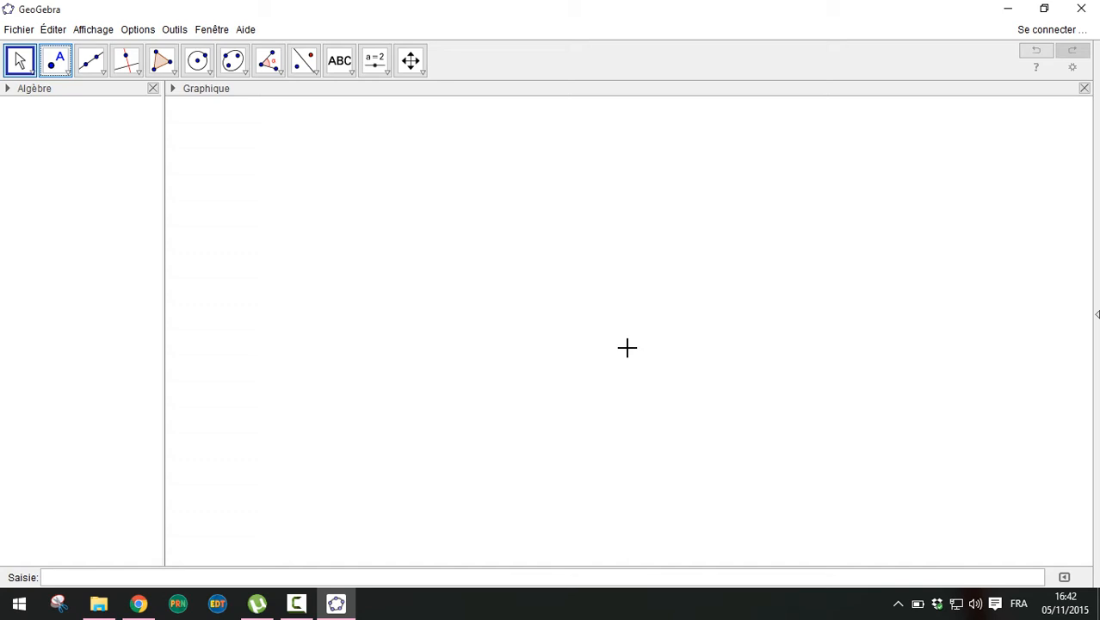
Place a free point at about (1.58, 0.28) in the graphics view with the Point tool
left_click(59, 67)
left_click(59, 67)
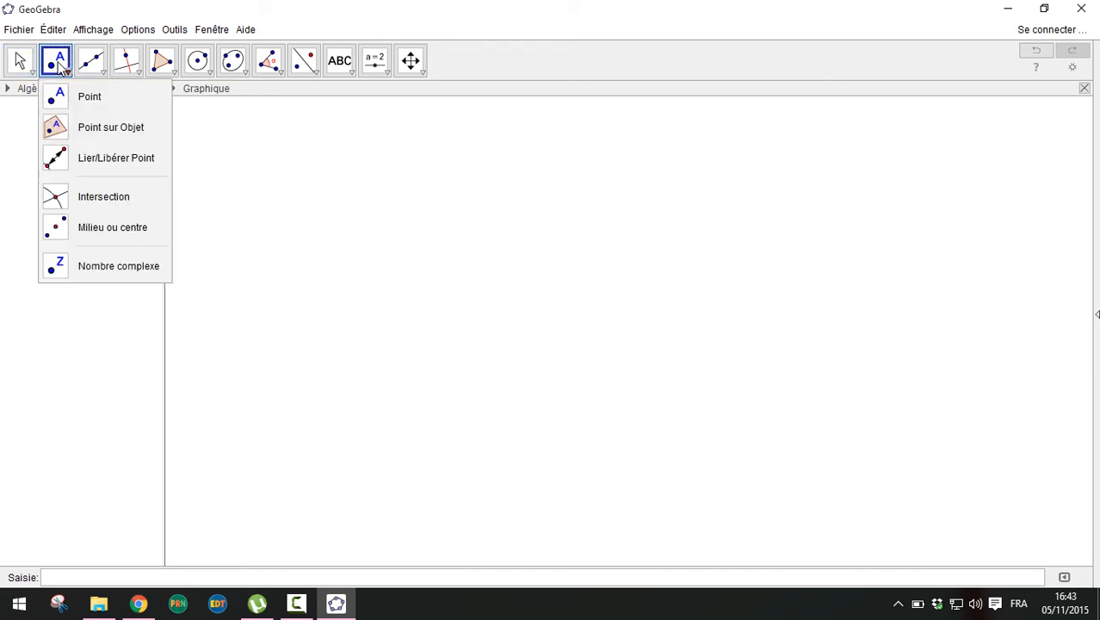
left_click(58, 67)
left_click(59, 67)
left_click(62, 100)
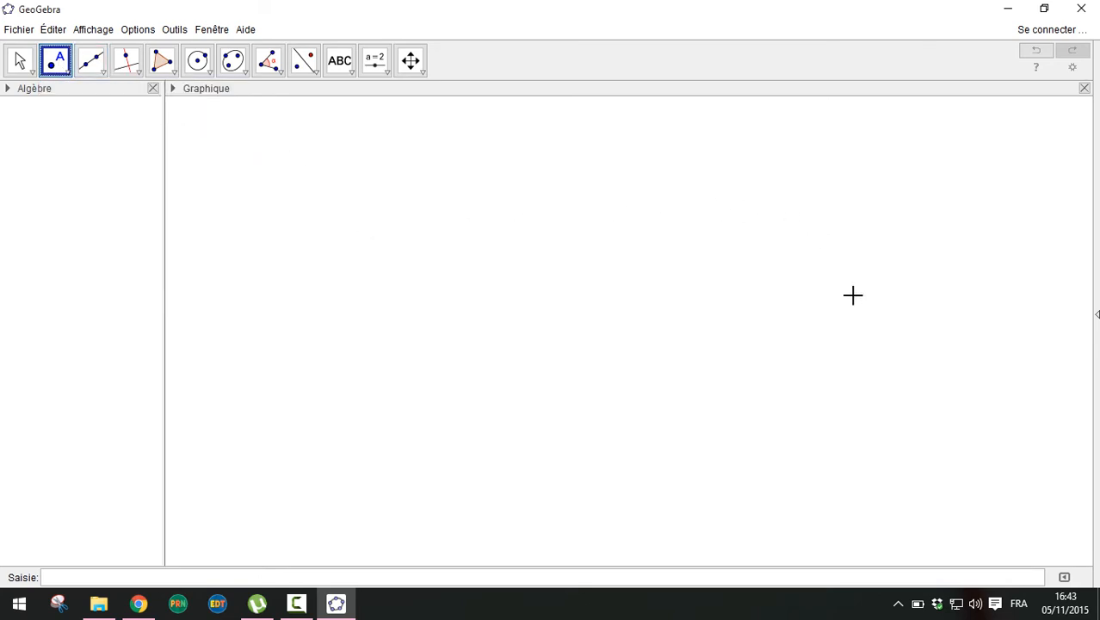
left_click(402, 338)
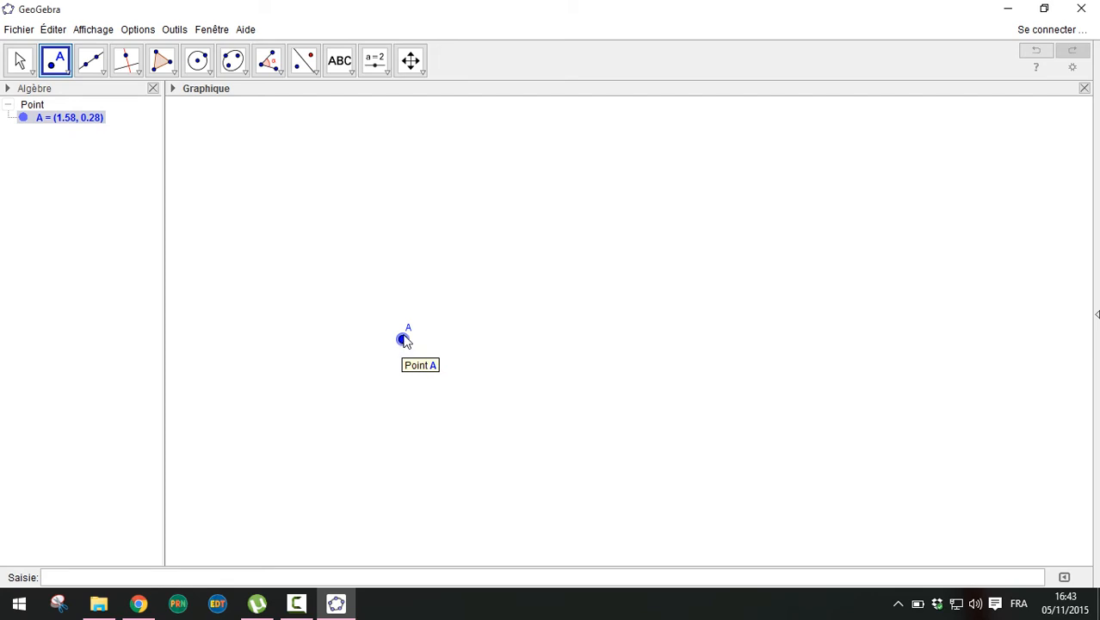
Rename point A as M
right_click(404, 342)
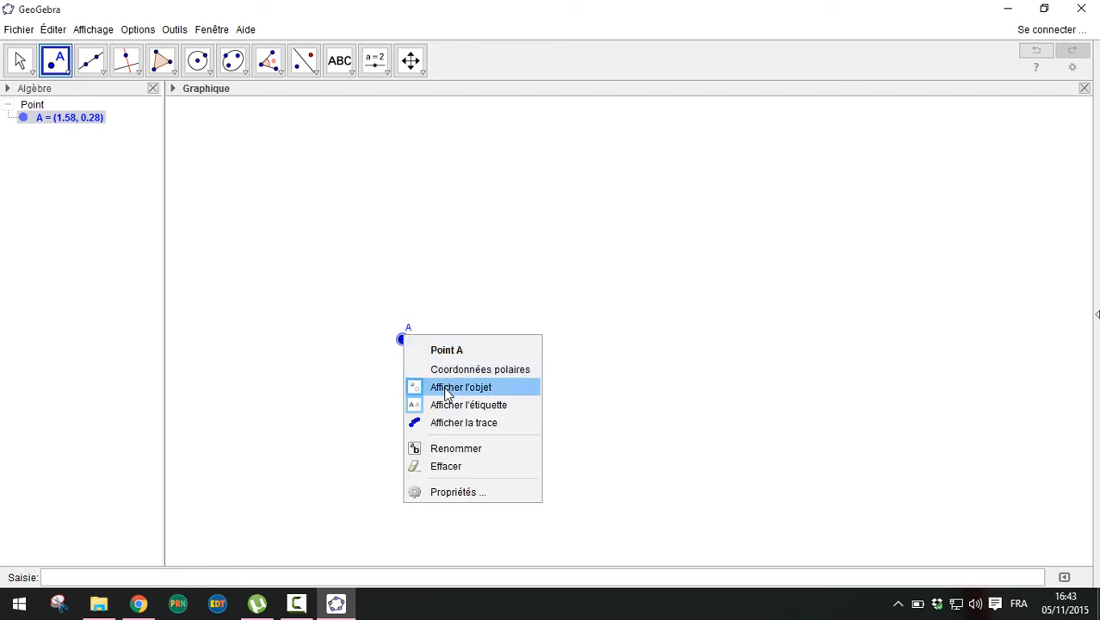
left_click(453, 448)
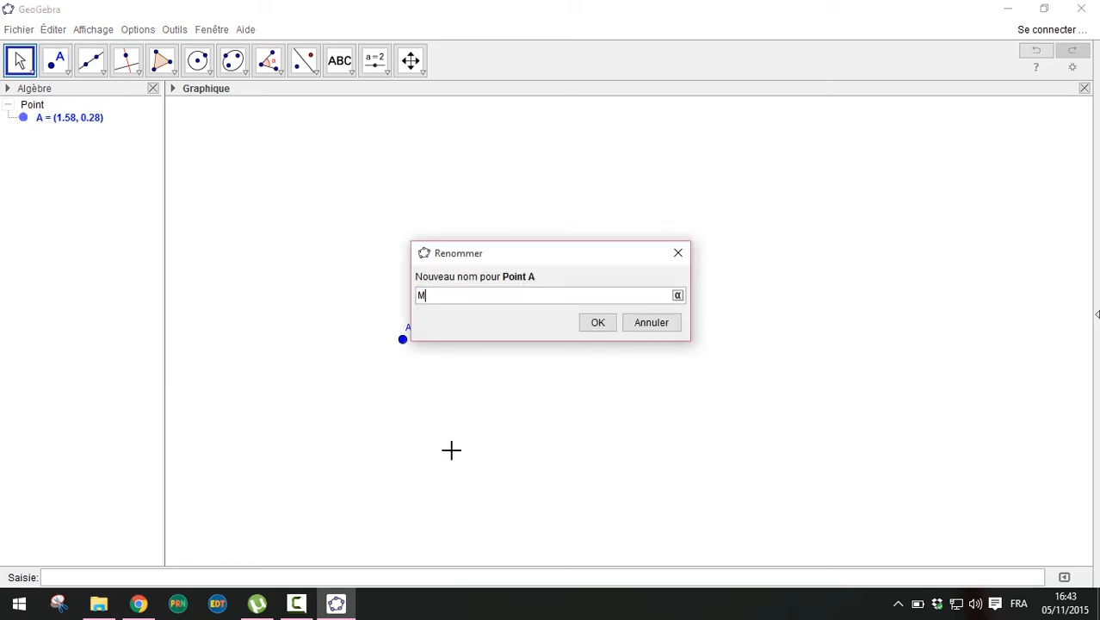
key("Return")
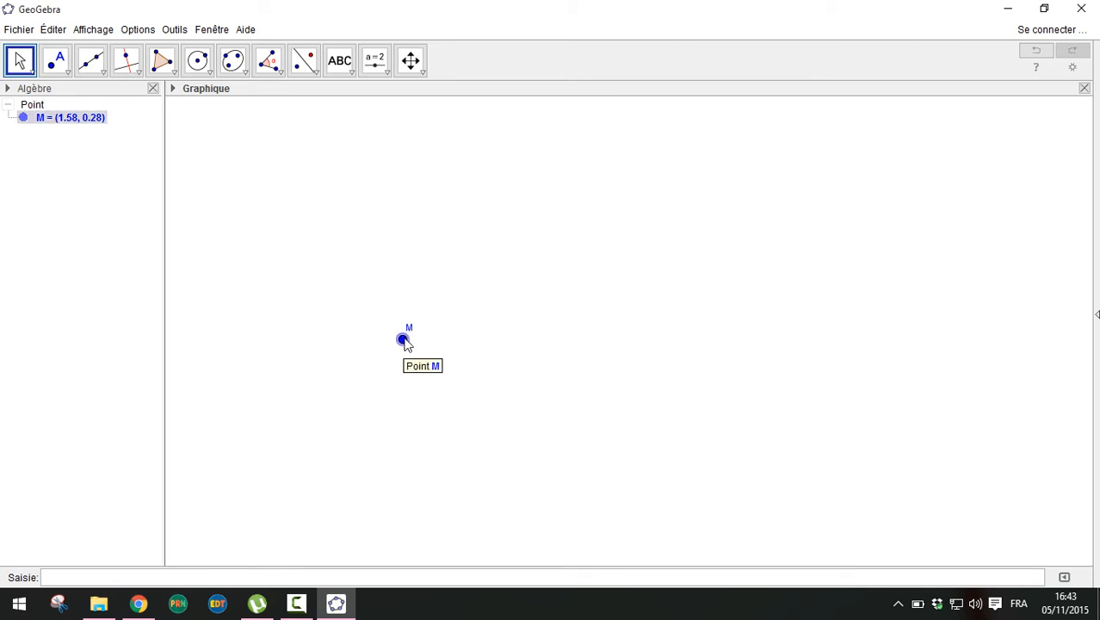
Hide the label of point M and show it again
right_click(405, 340)
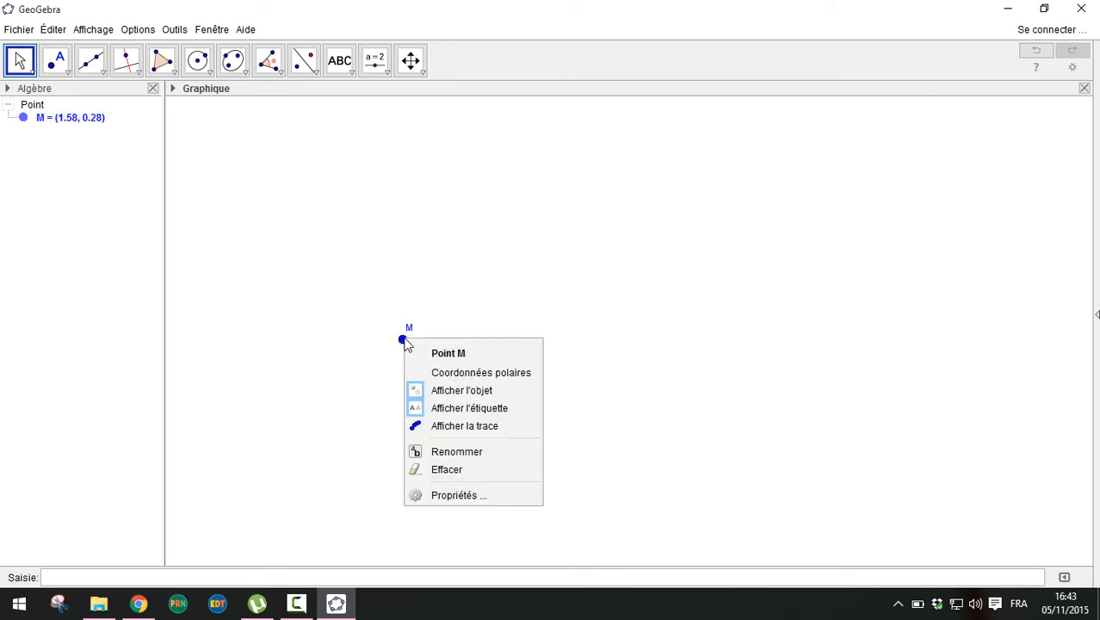
left_click(444, 410)
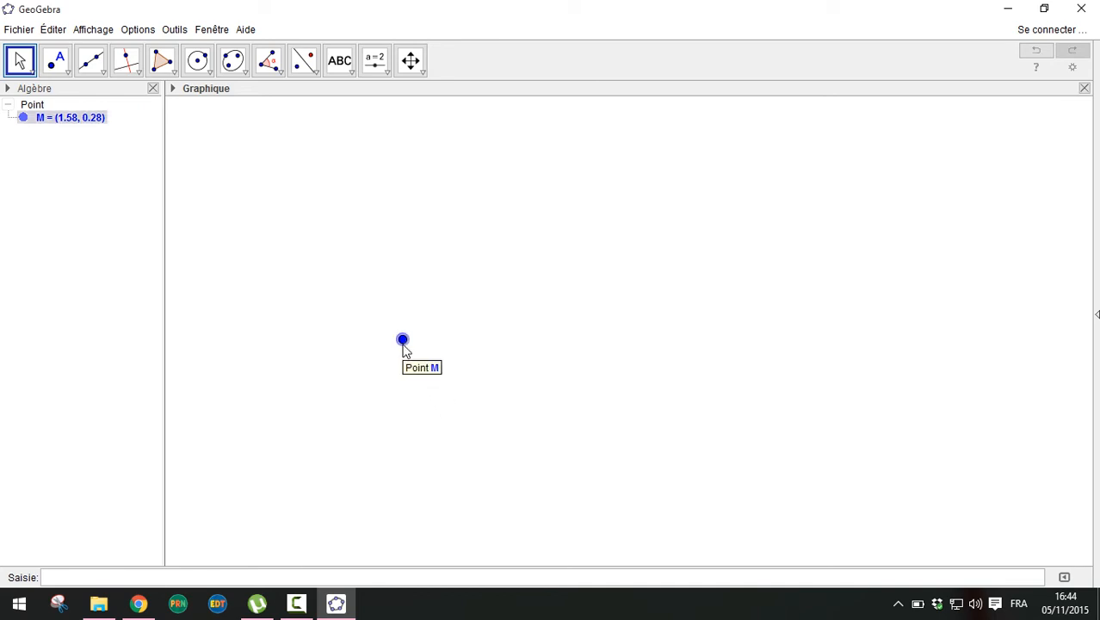
right_click(404, 345)
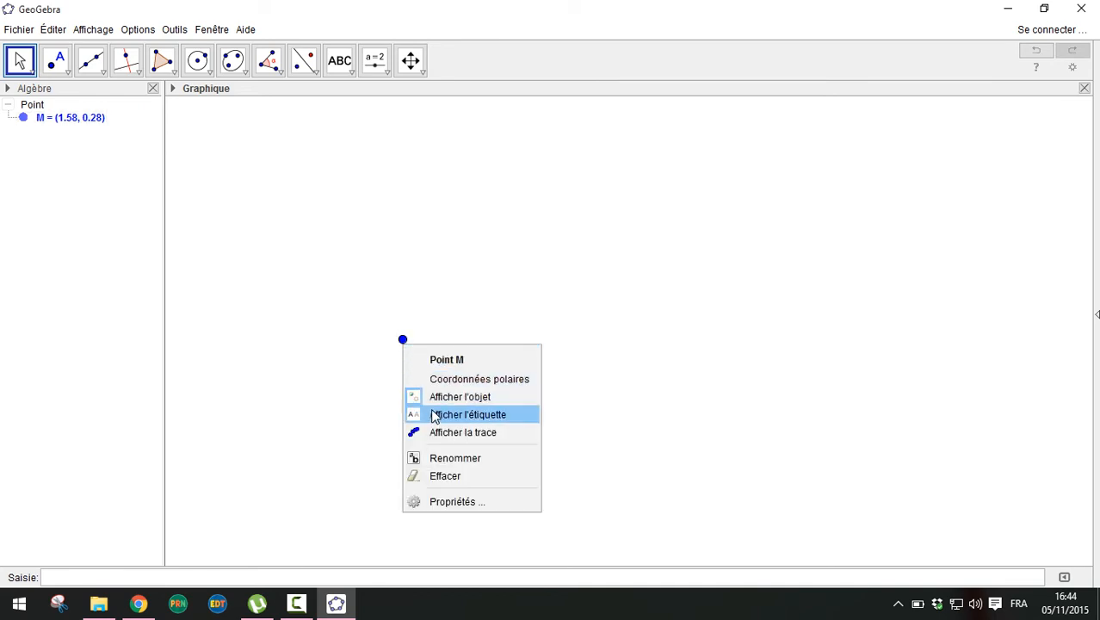
left_click(434, 416)
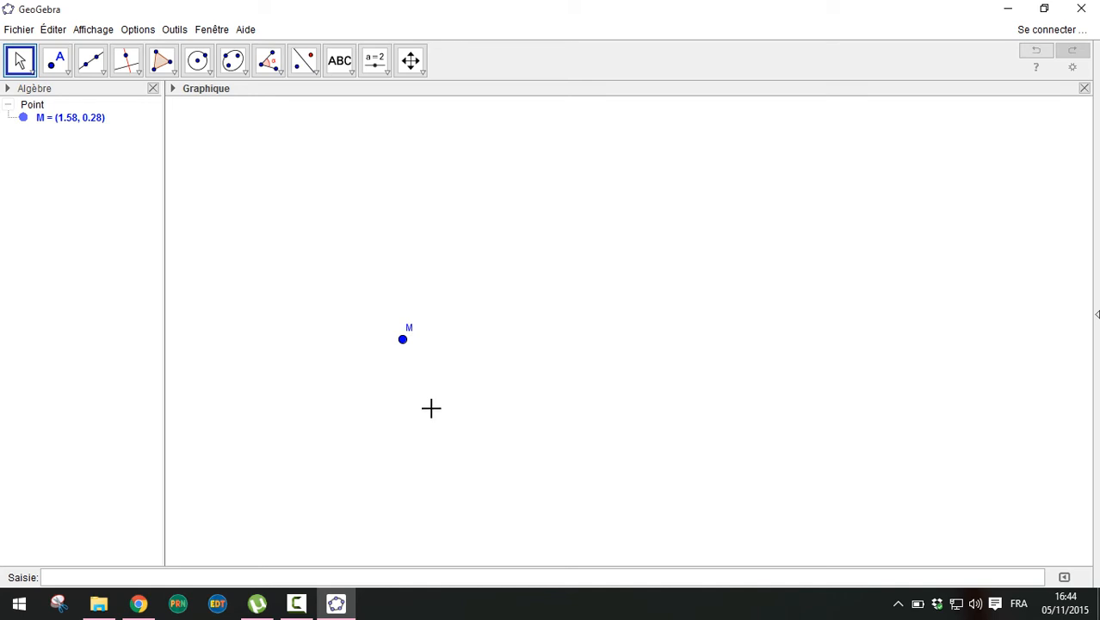
Hide point M from the graphics view and display it again
left_click(405, 342)
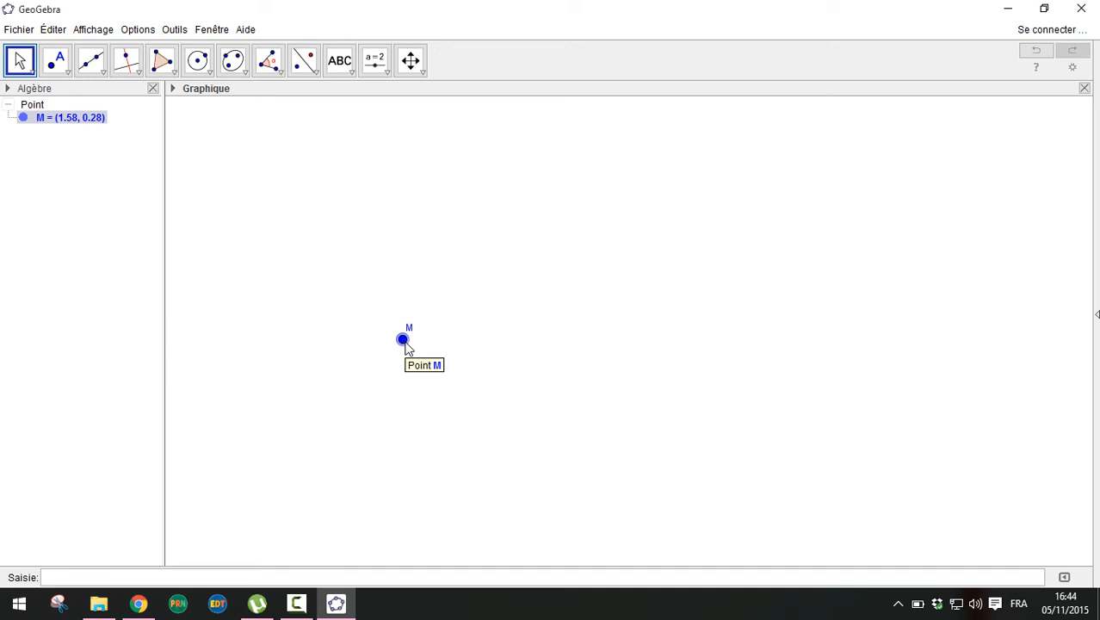
right_click(406, 342)
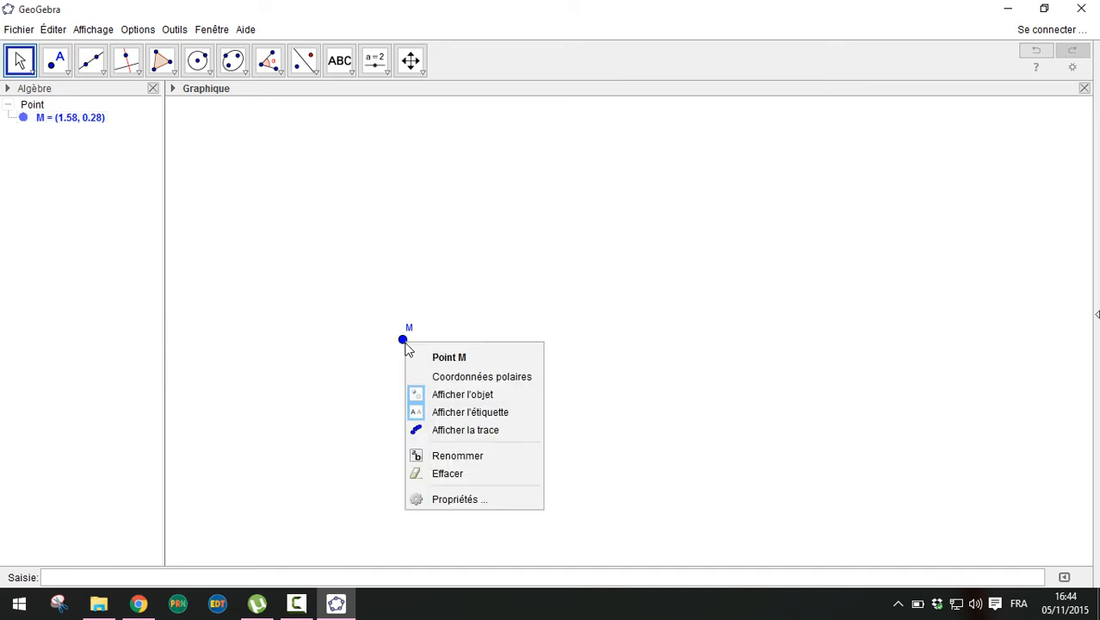
left_click(432, 393)
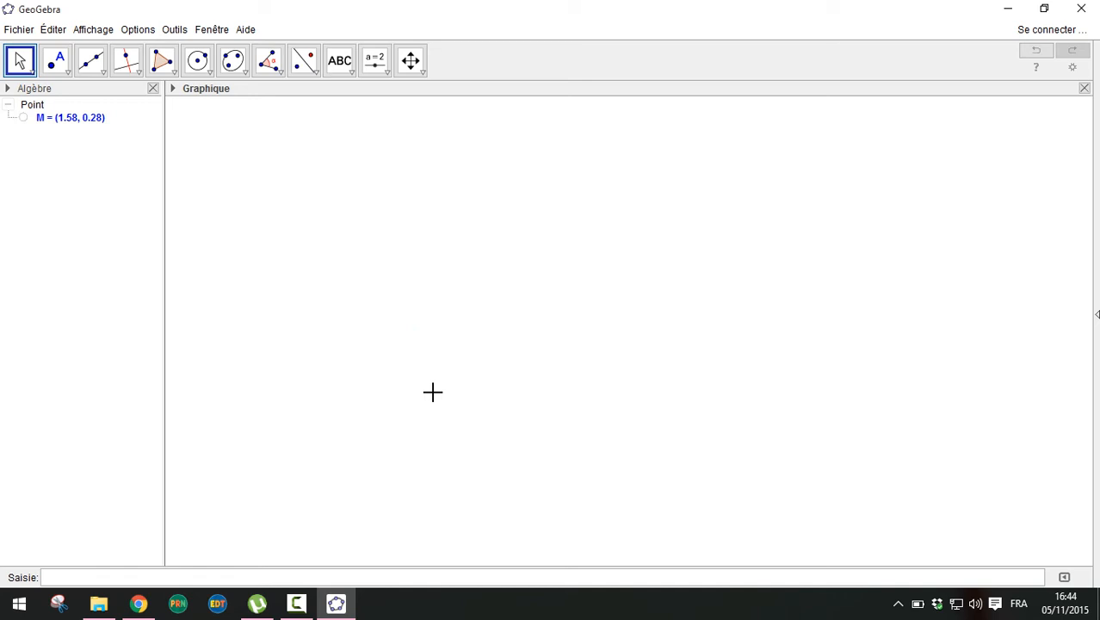
left_click(24, 117)
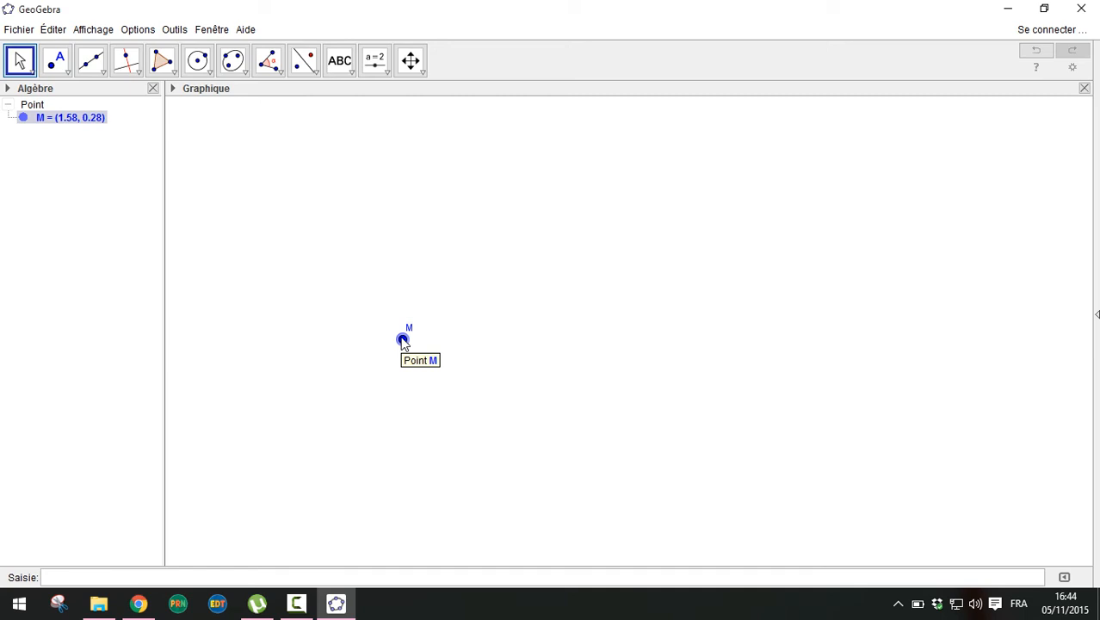
Change point M's style to a cross and reduce its point size to 3
right_click(404, 342)
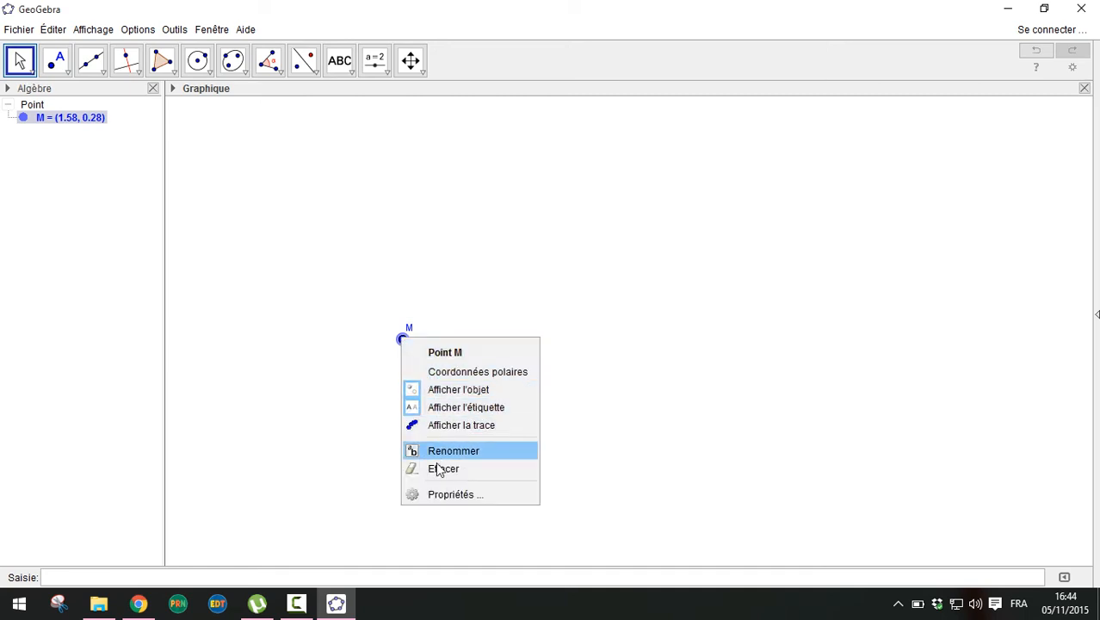
left_click(441, 496)
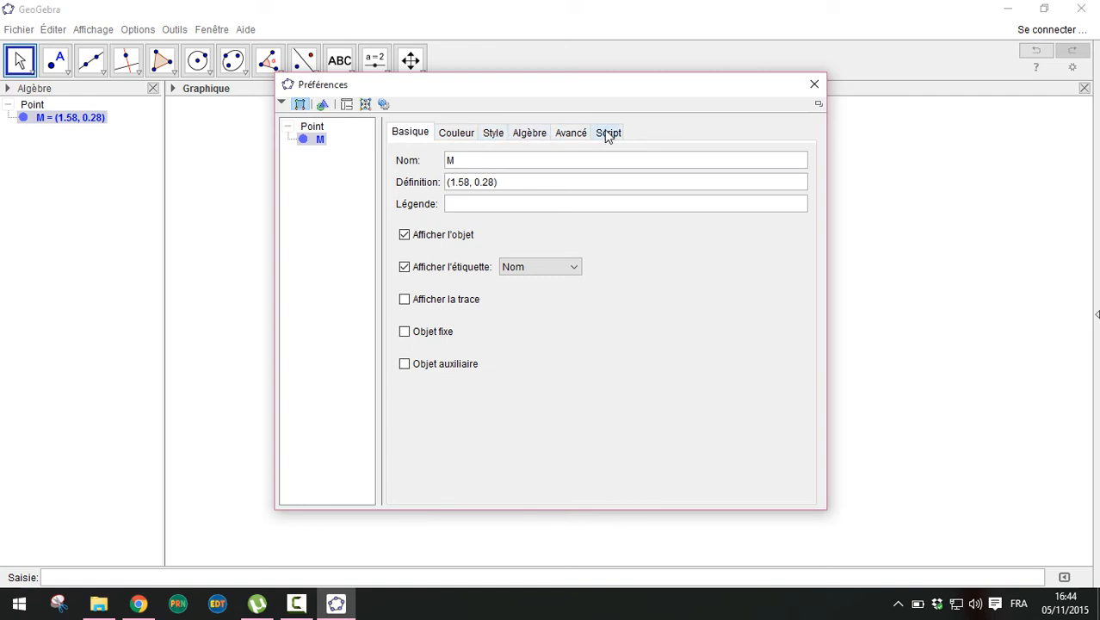
left_click(497, 136)
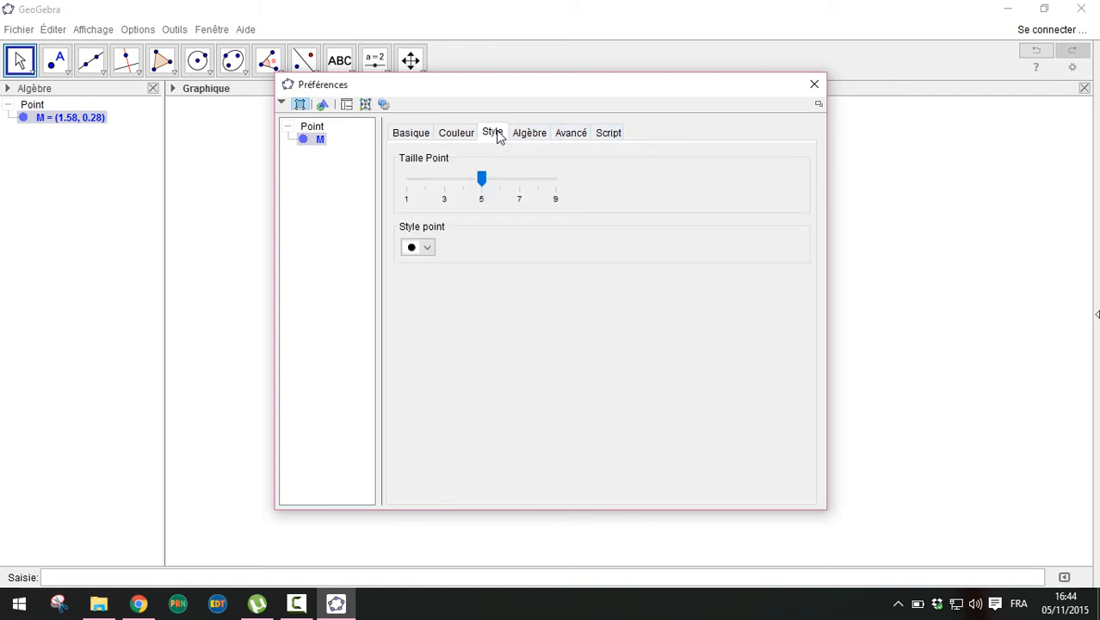
left_click(431, 247)
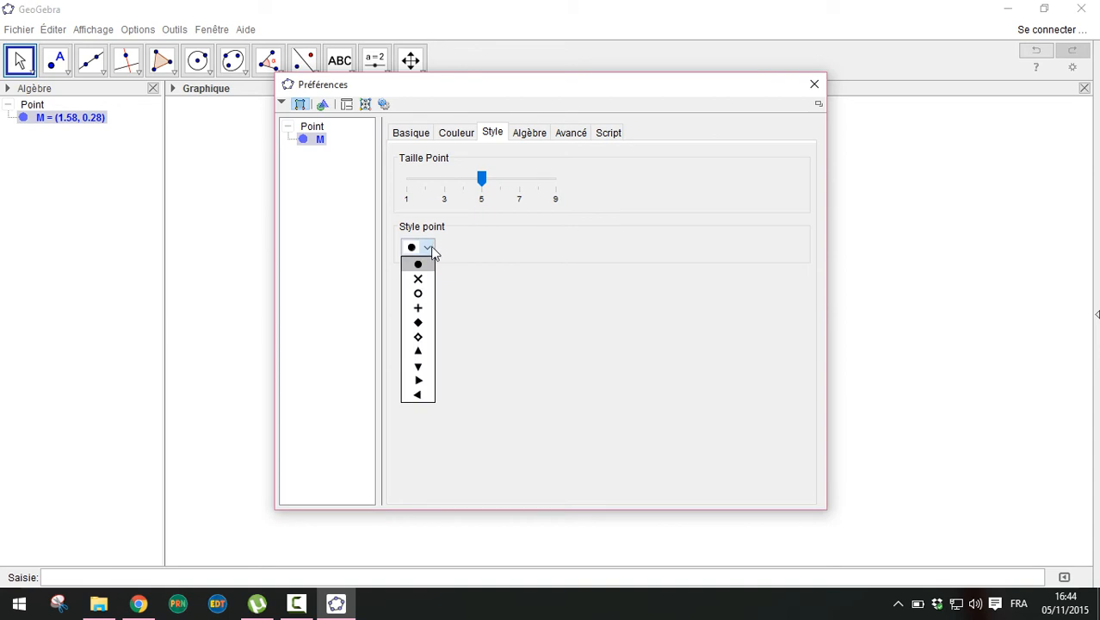
left_click(423, 279)
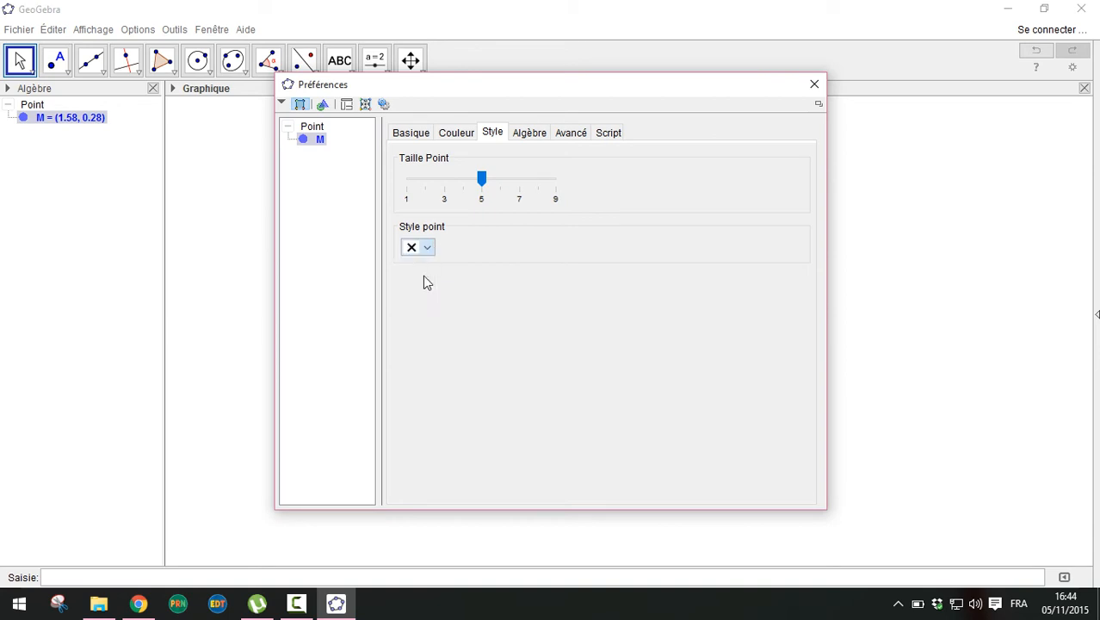
left_click(482, 179)
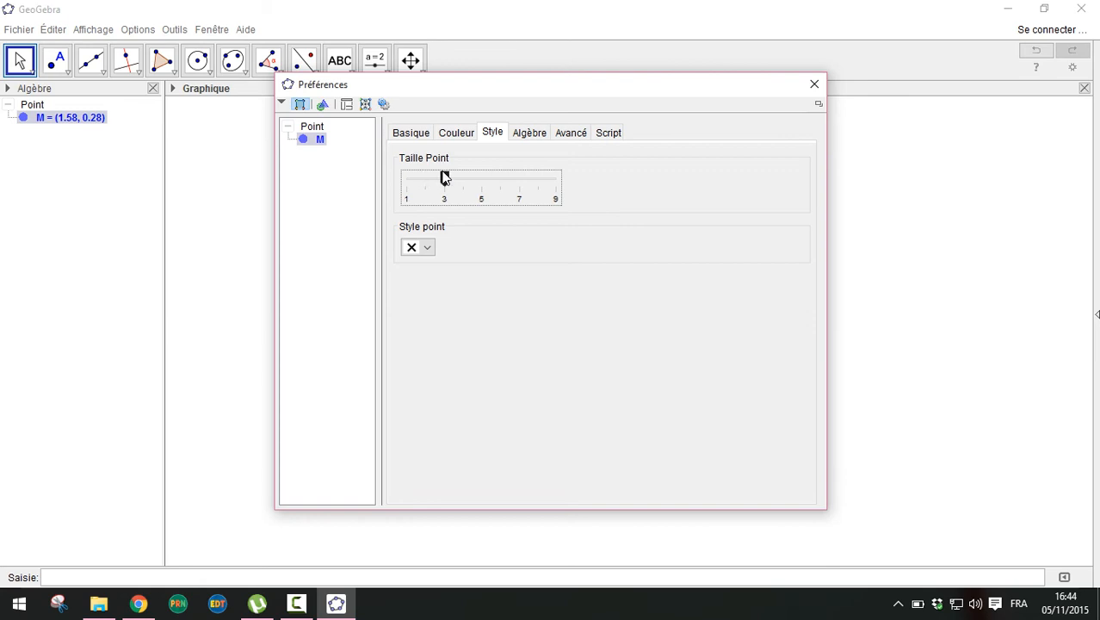
left_click(811, 83)
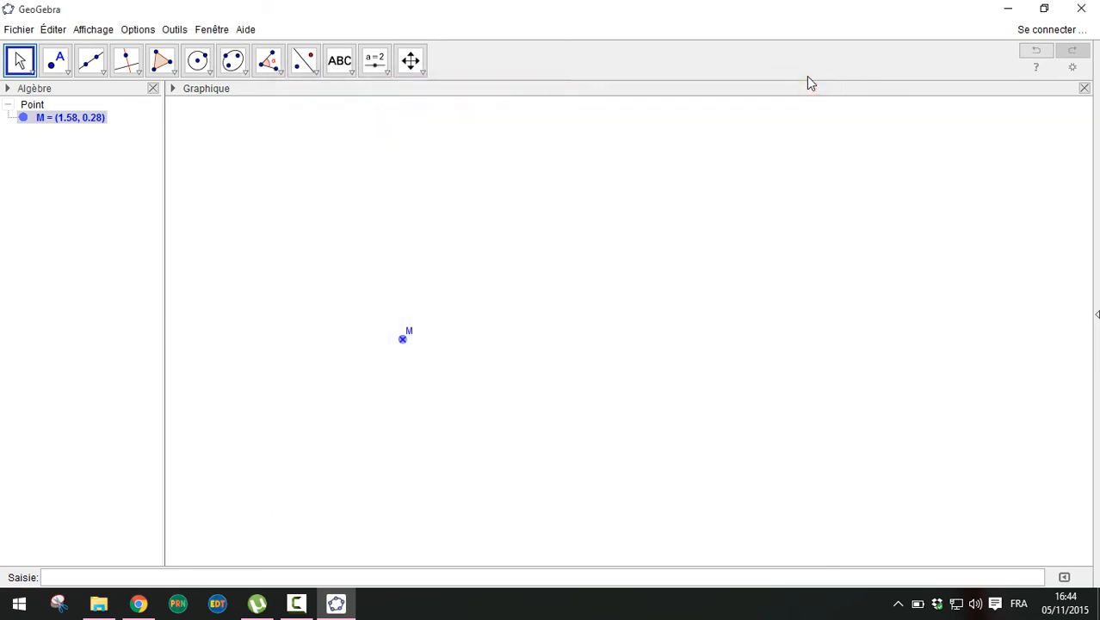
left_click(378, 233)
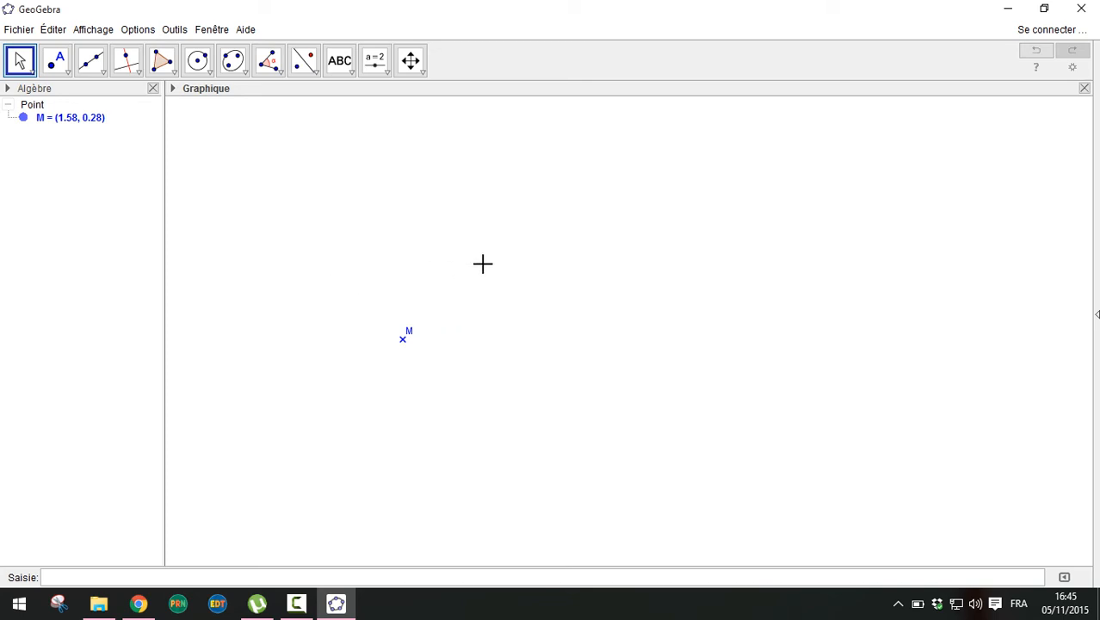
Place a second free point at about (7, 2.32), then give it the cross style and a smaller point size
left_click(55, 63)
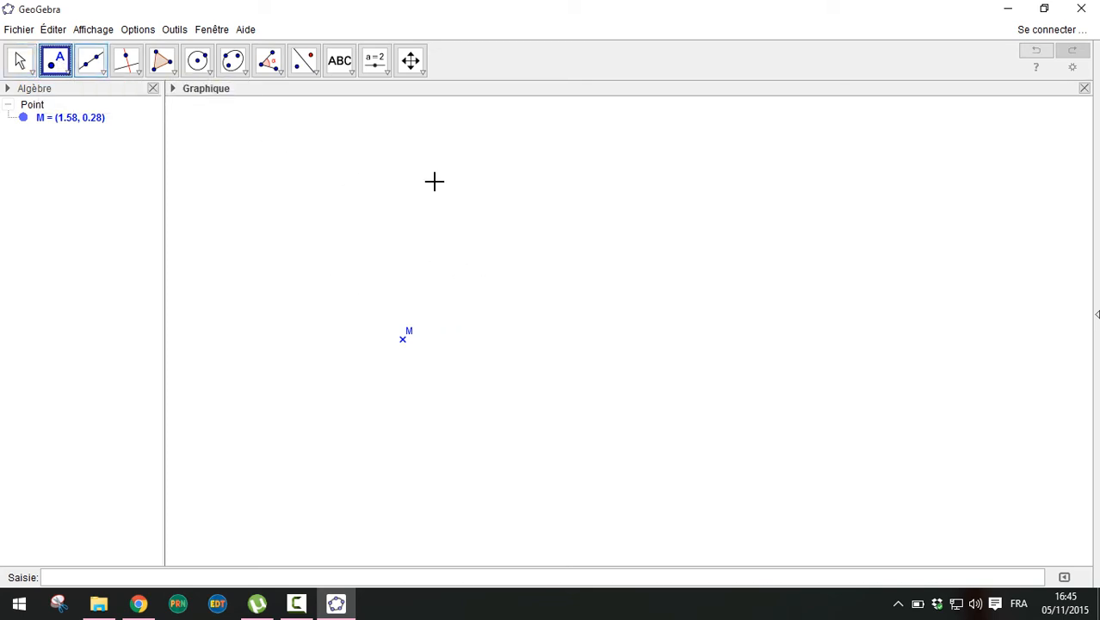
left_click(621, 257)
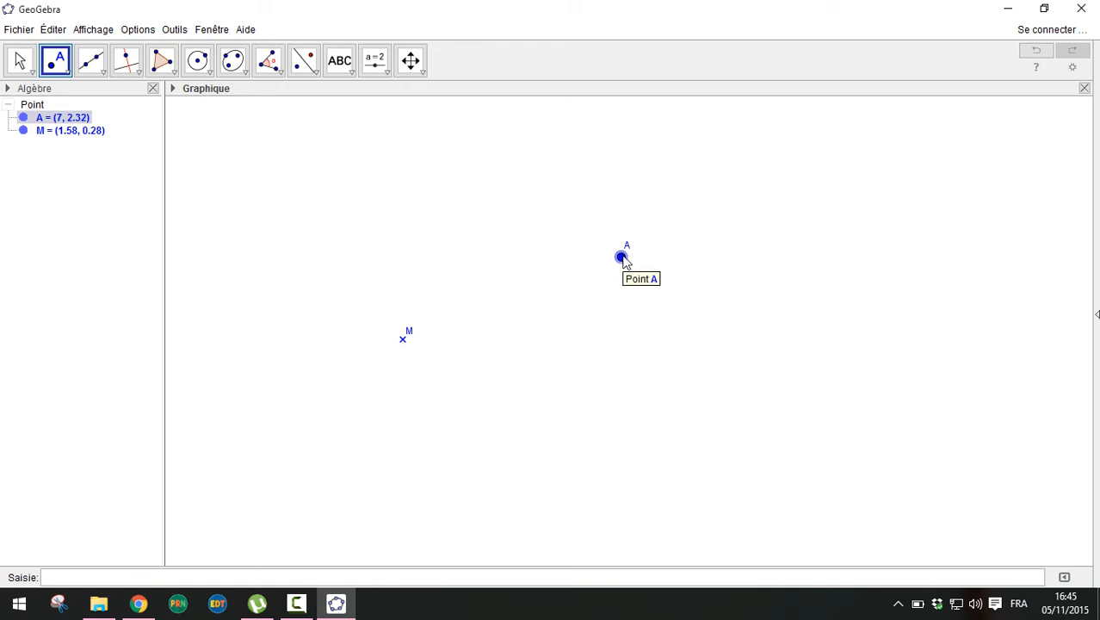
right_click(623, 260)
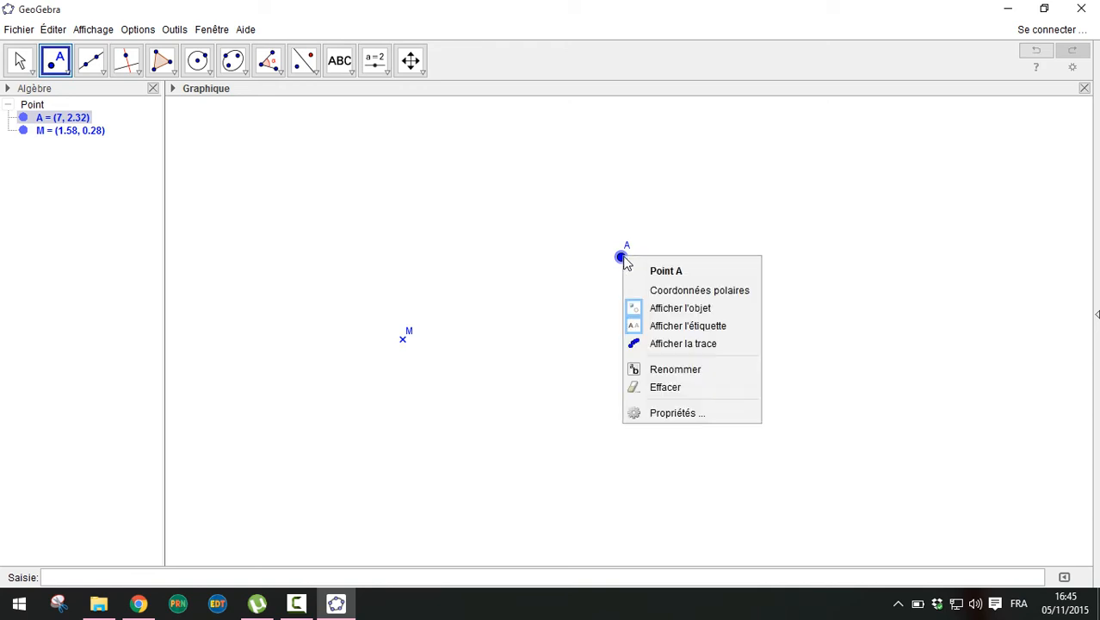
left_click(680, 414)
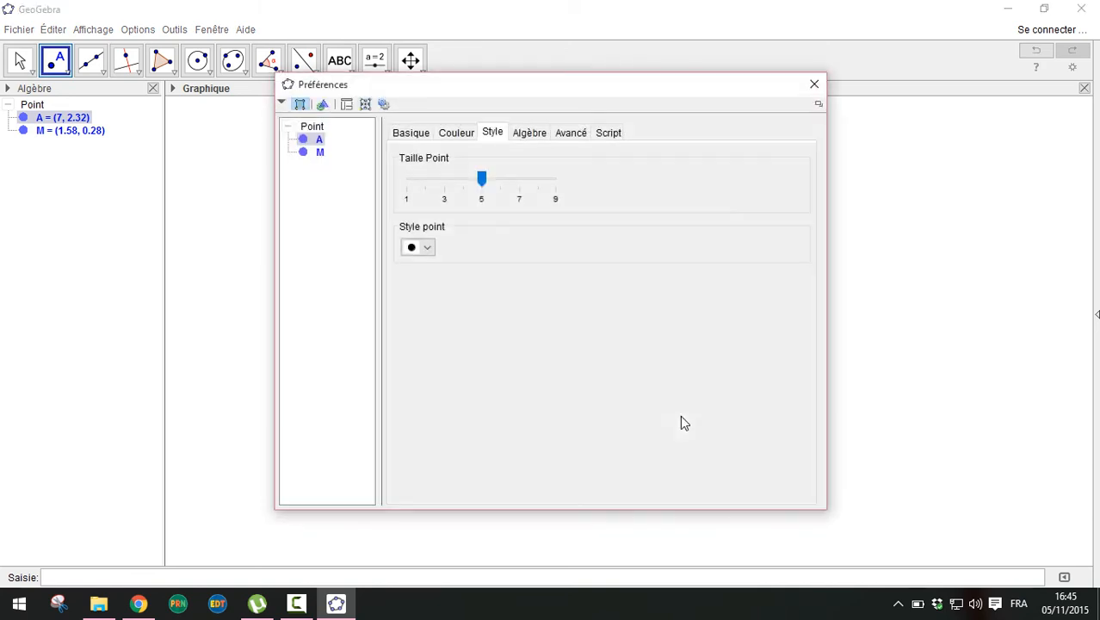
left_click(426, 247)
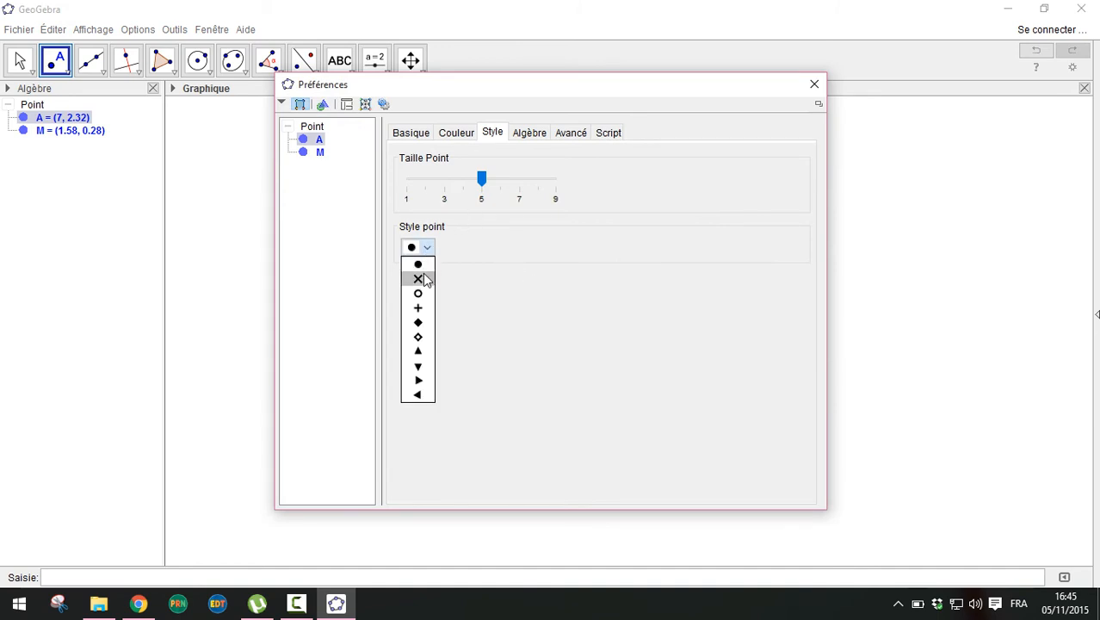
left_click(424, 283)
left_click_drag(481, 178, 463, 178)
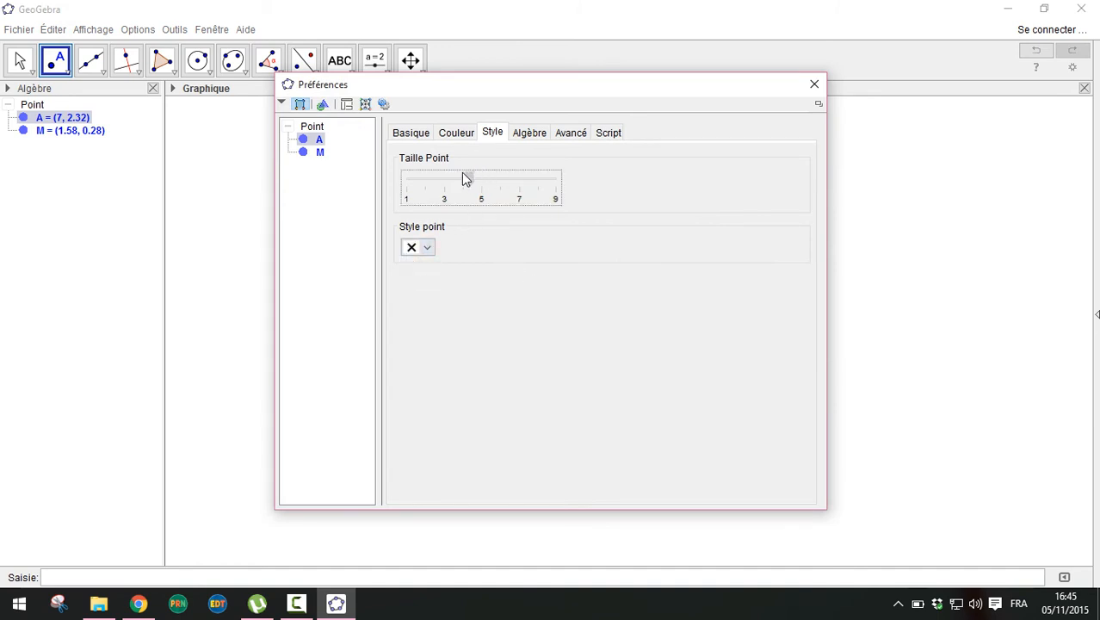
left_click(816, 85)
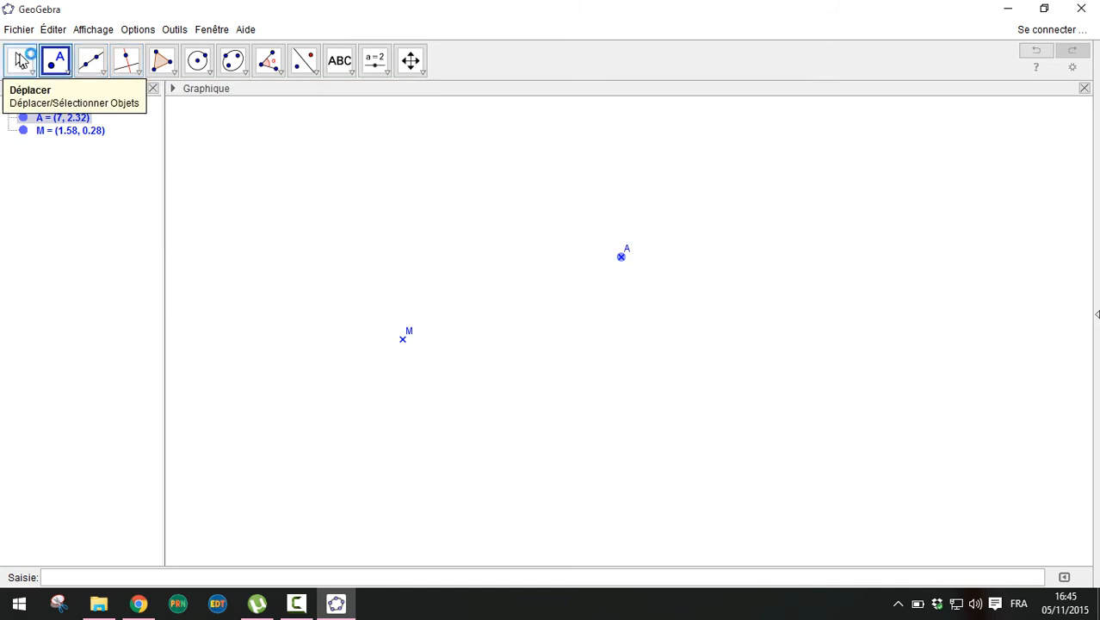
Move point M to about (0.52, 1.38) with the Déplacer tool
left_click(21, 58)
left_click(22, 59)
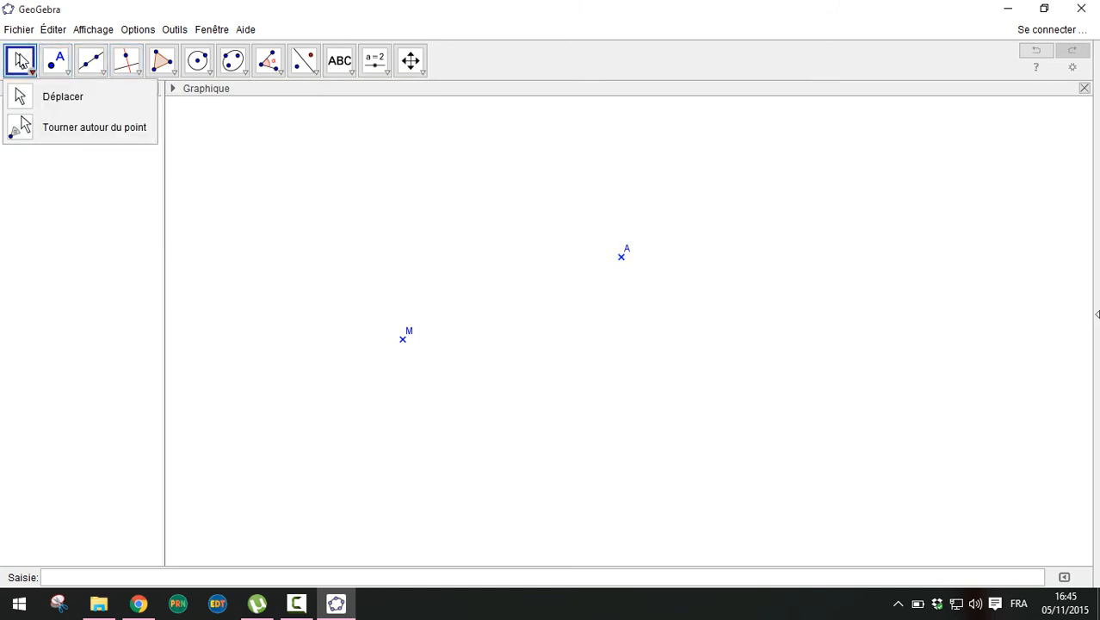
left_click(51, 96)
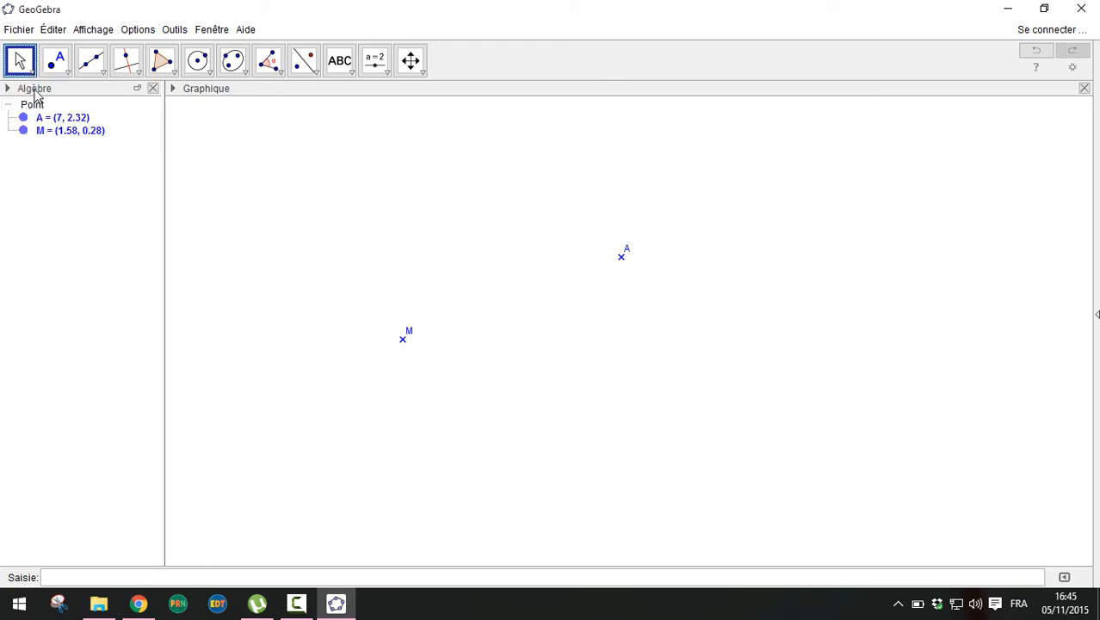
left_click(400, 340)
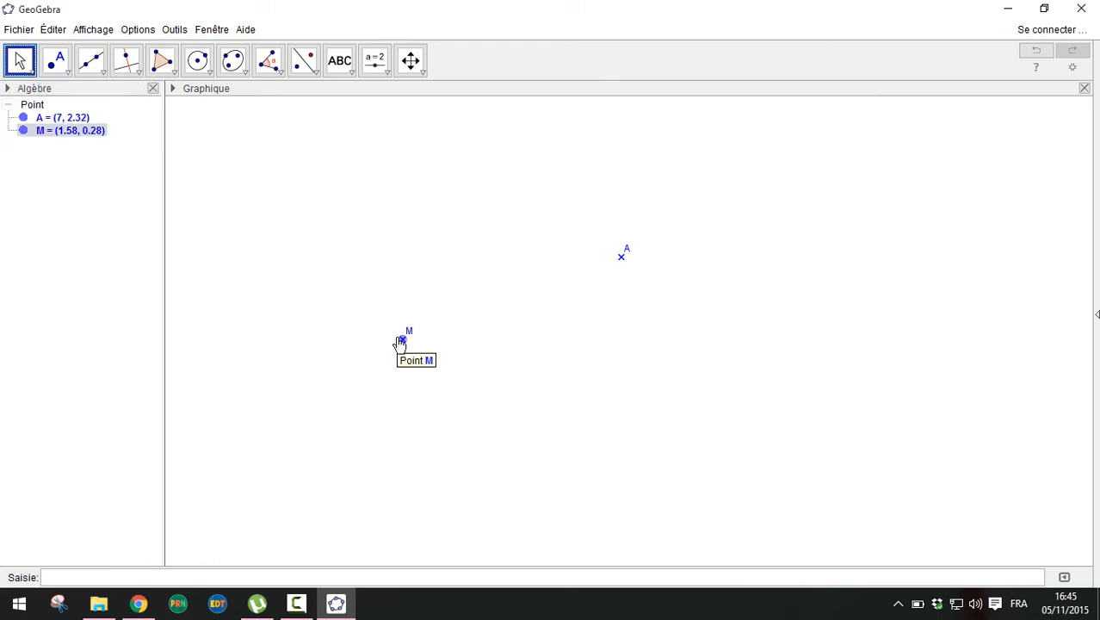
left_click(397, 337)
left_click_drag(400, 343, 362, 298)
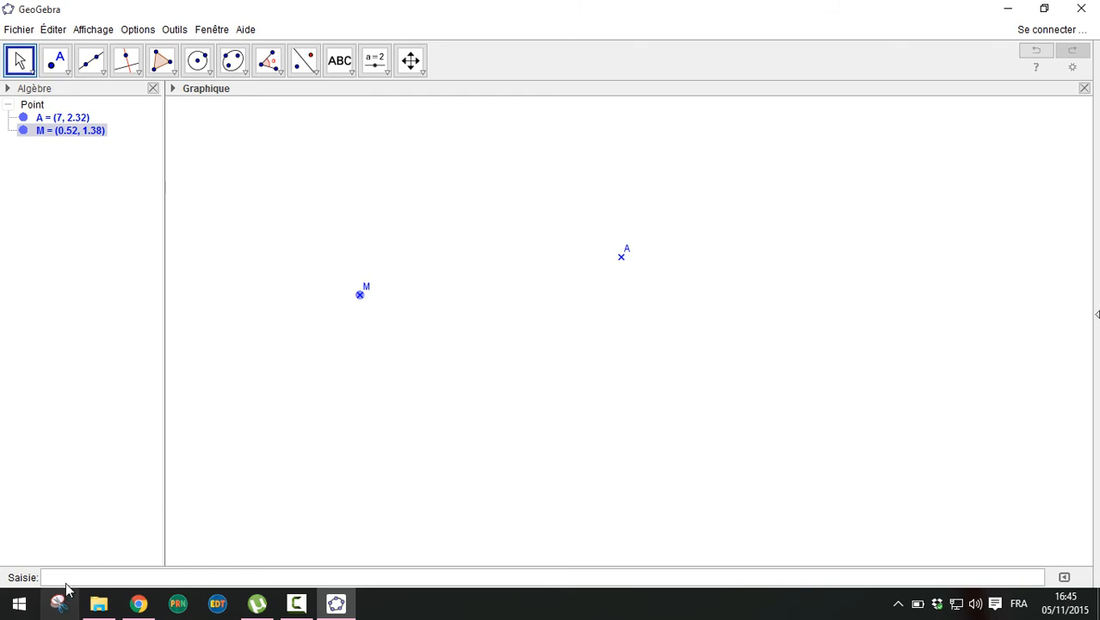
Place a third free point between M and A at about (4.16, 1.9), then give it the cross style and a smaller point size
left_click(65, 71)
mouse_move(47, 68)
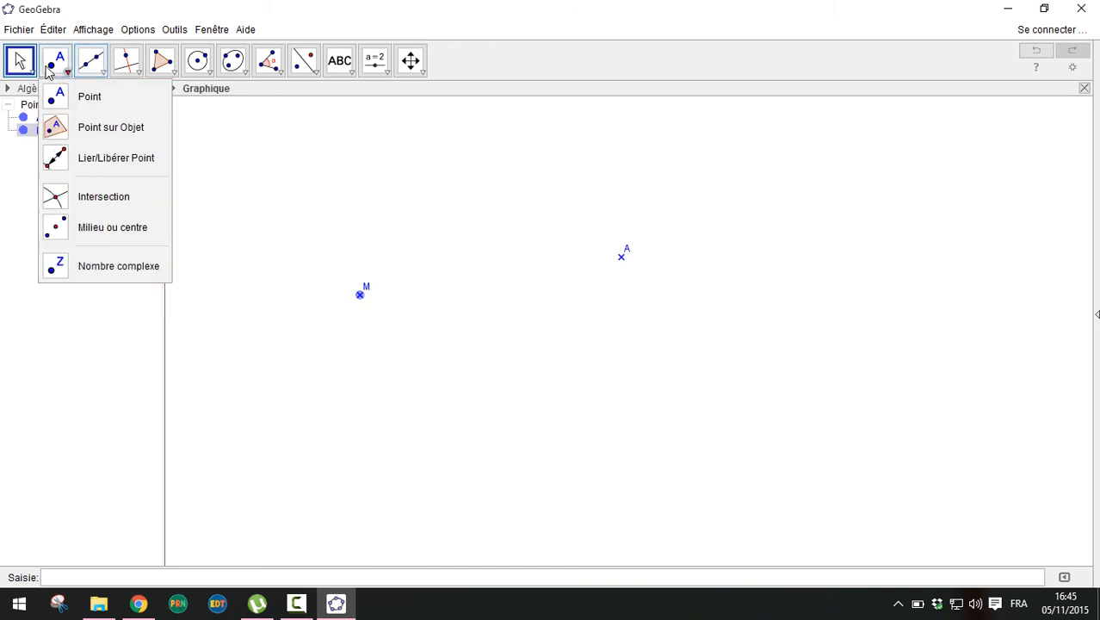
left_click(52, 91)
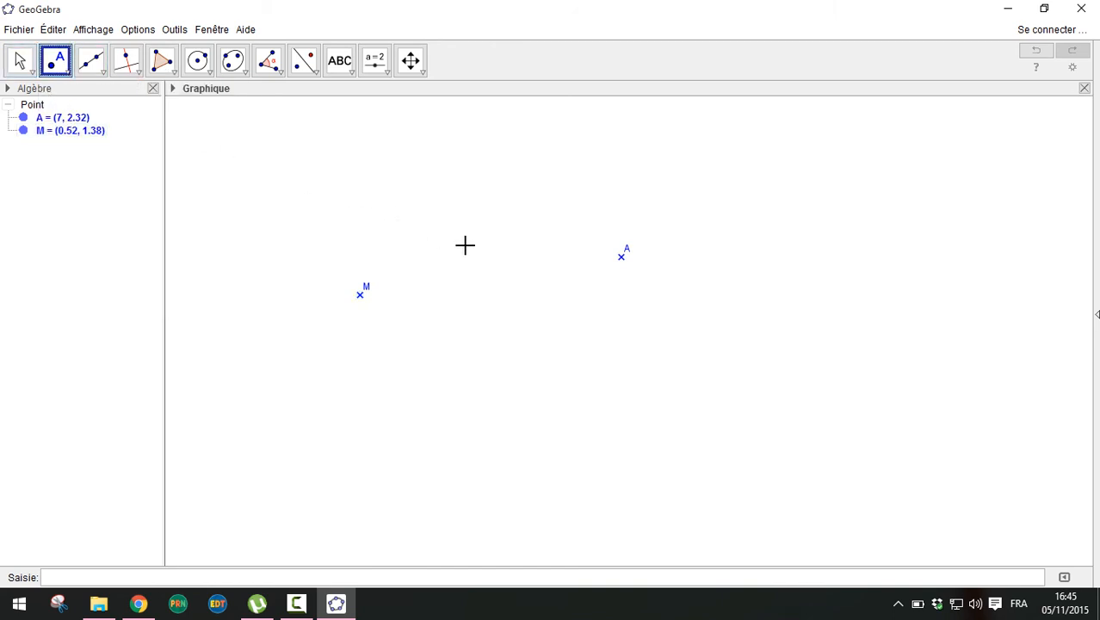
left_click(506, 273)
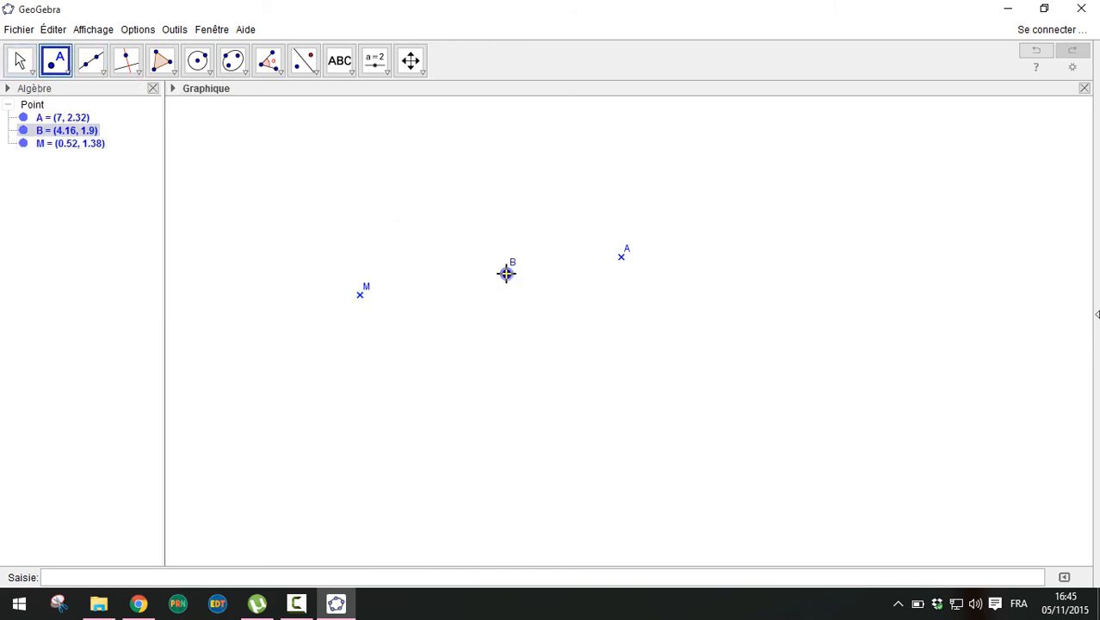
right_click(506, 274)
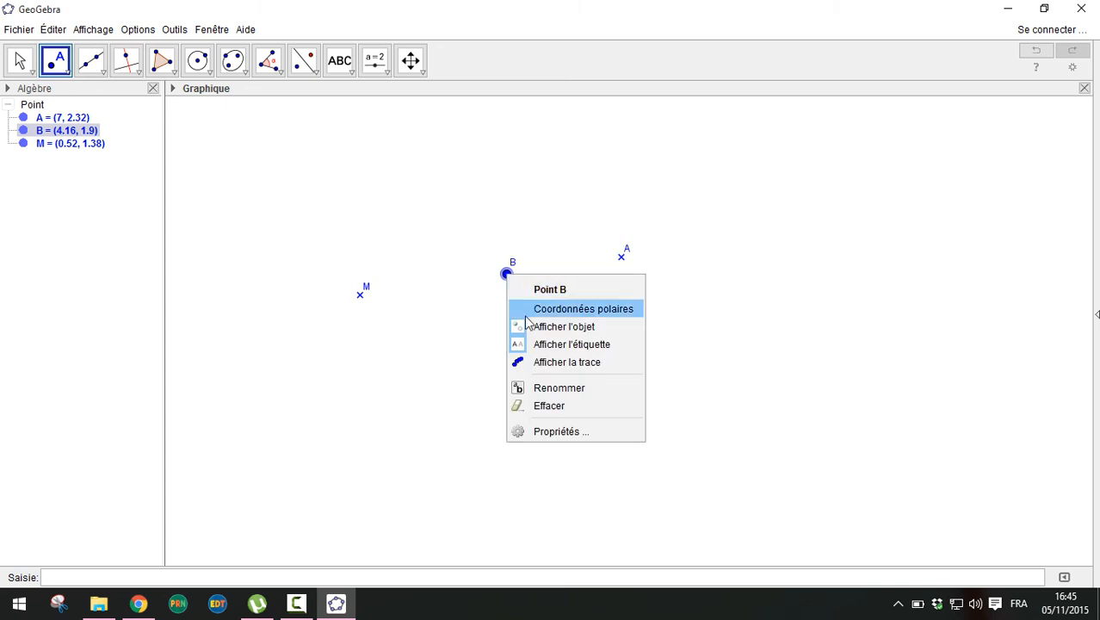
left_click(547, 431)
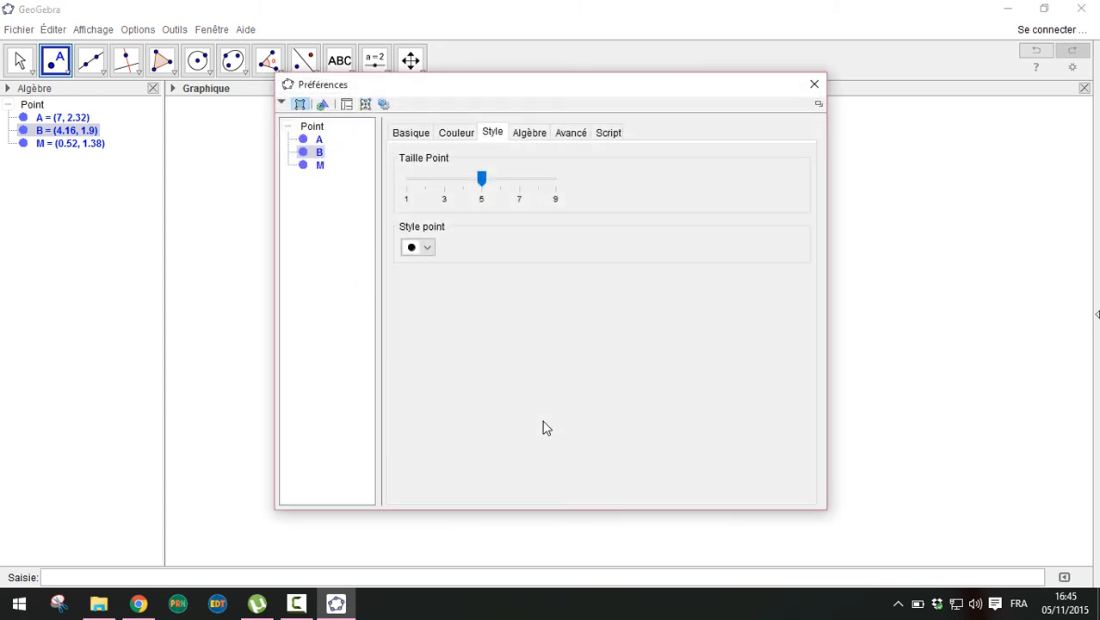
left_click(426, 248)
left_click(422, 280)
left_click(449, 179)
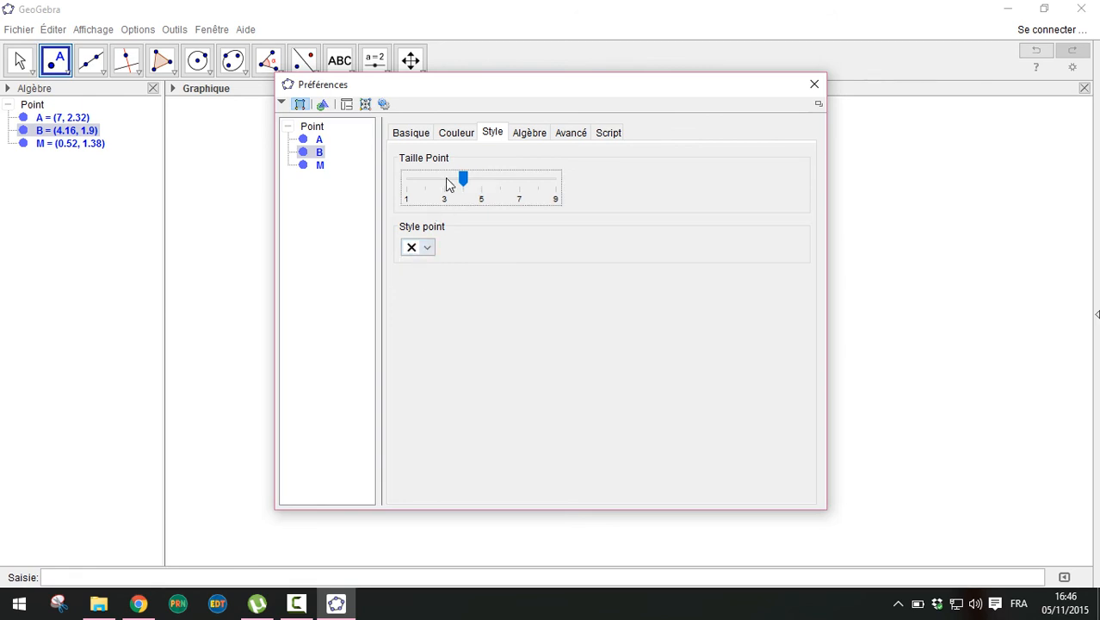
left_click(814, 85)
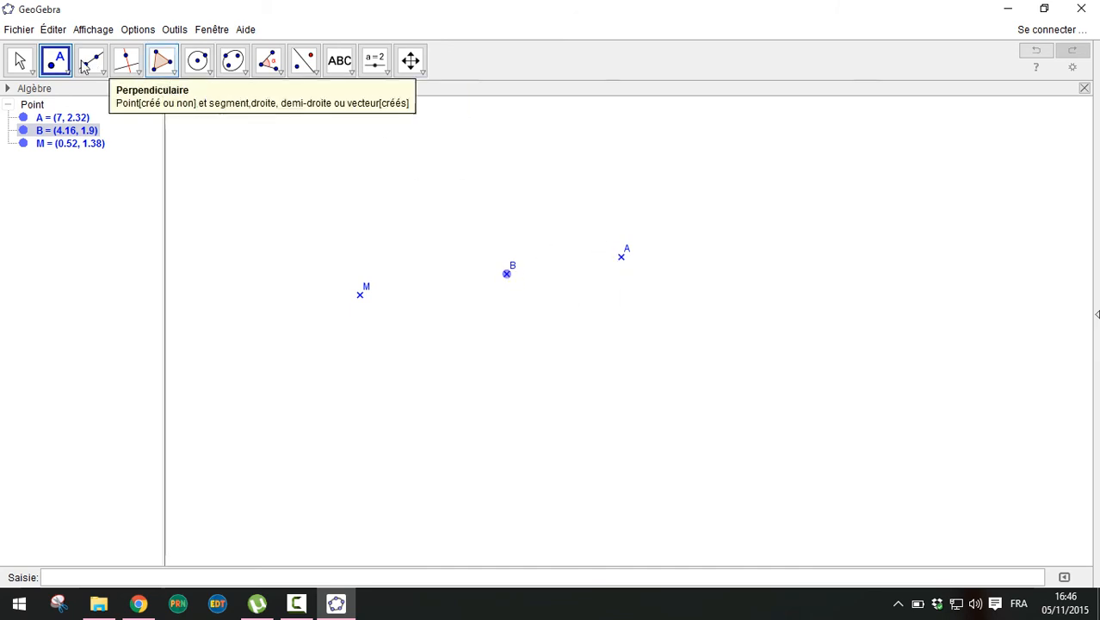
left_click(103, 67)
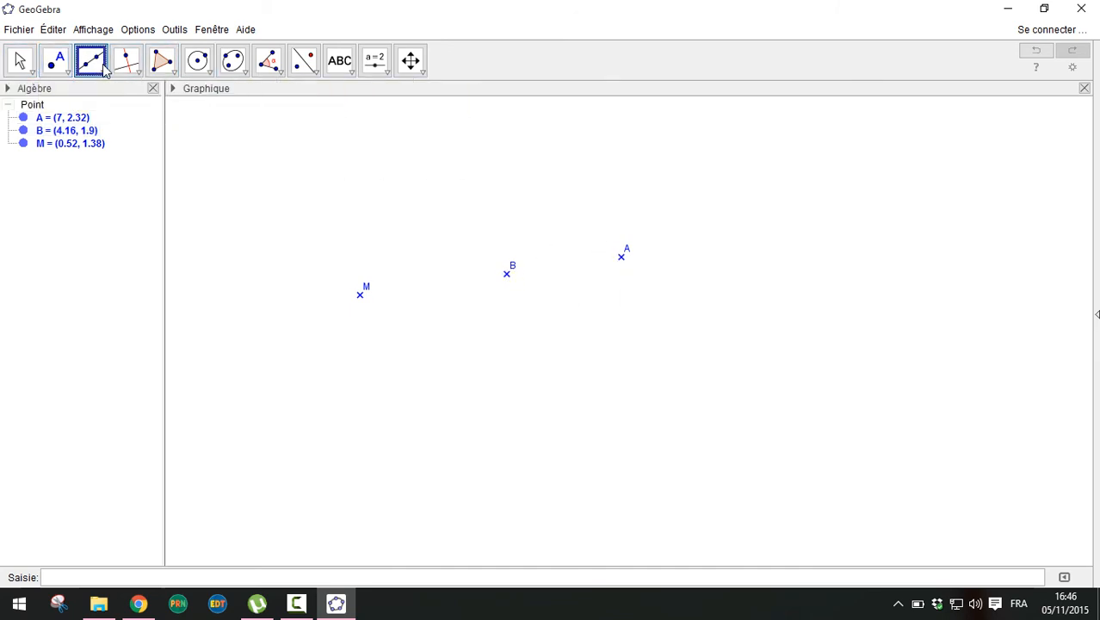
left_click(102, 68)
left_click(108, 97)
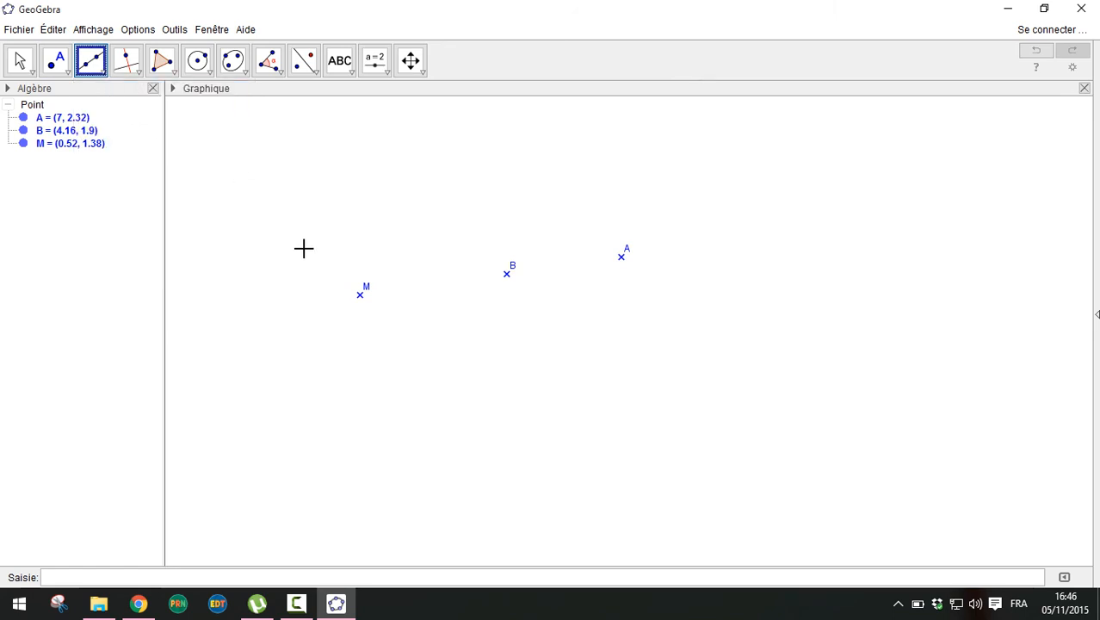
left_click(359, 294)
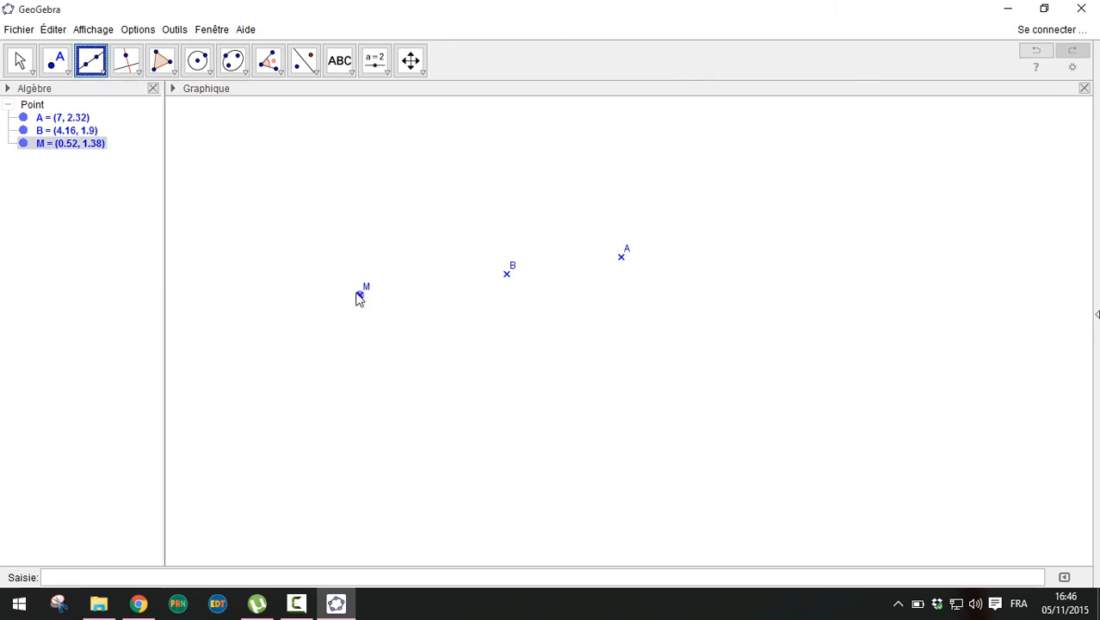
Draw a straight line through points M and A with the Droite tool
left_click(93, 62)
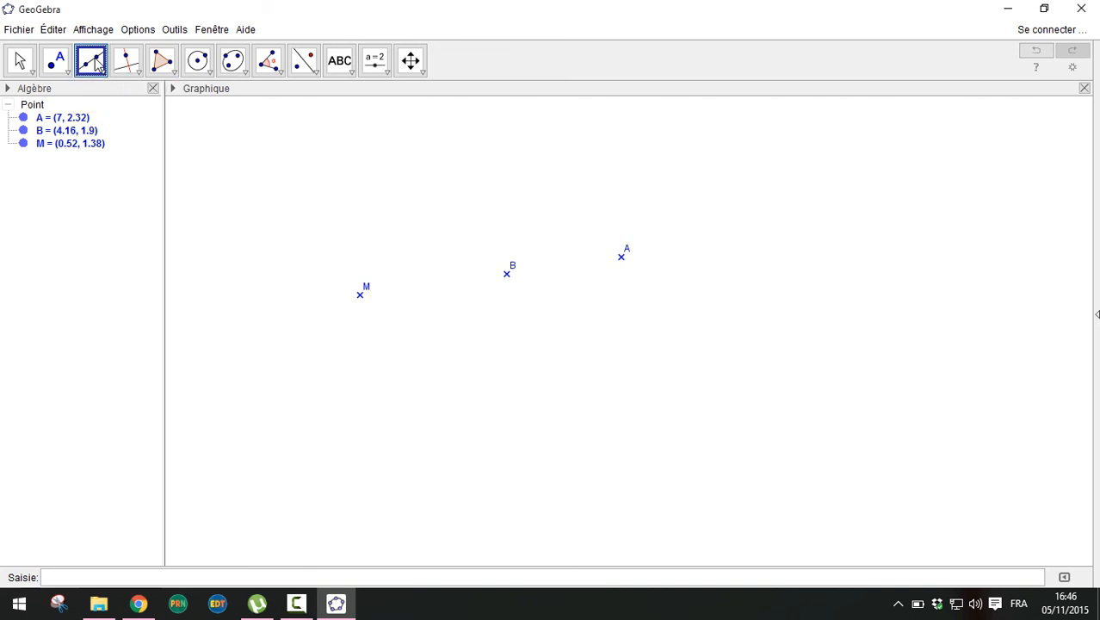
left_click(96, 66)
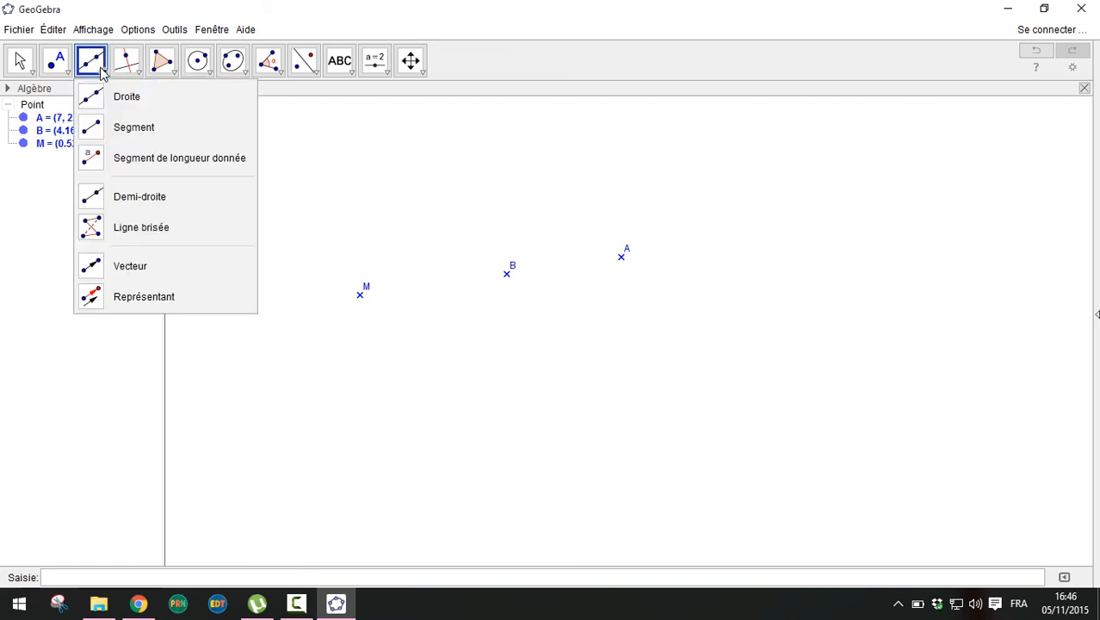
left_click(108, 95)
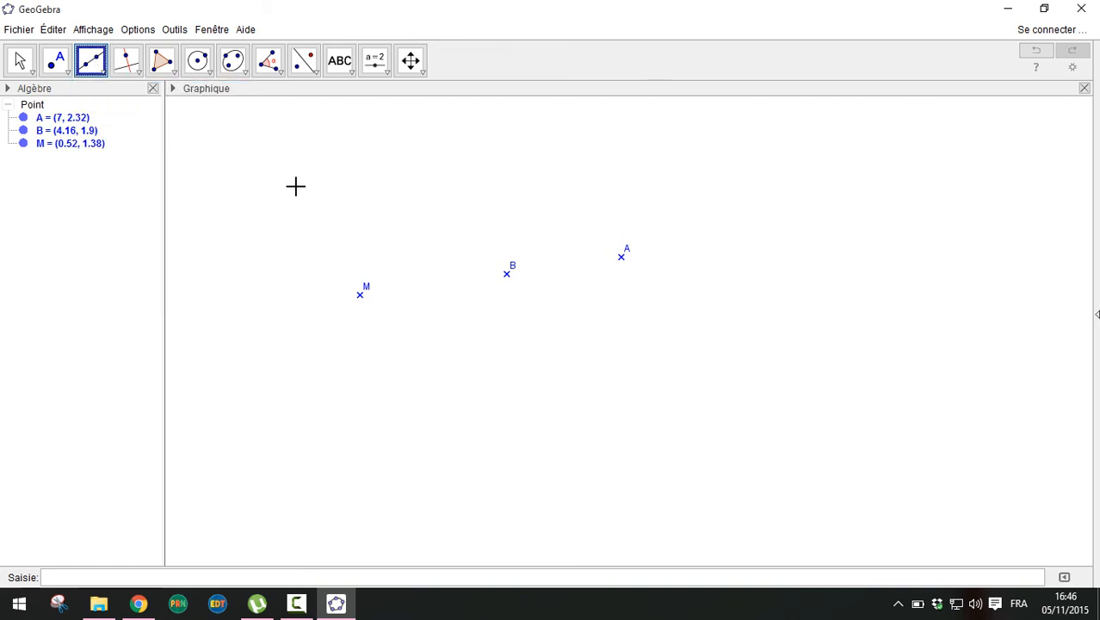
left_click(360, 294)
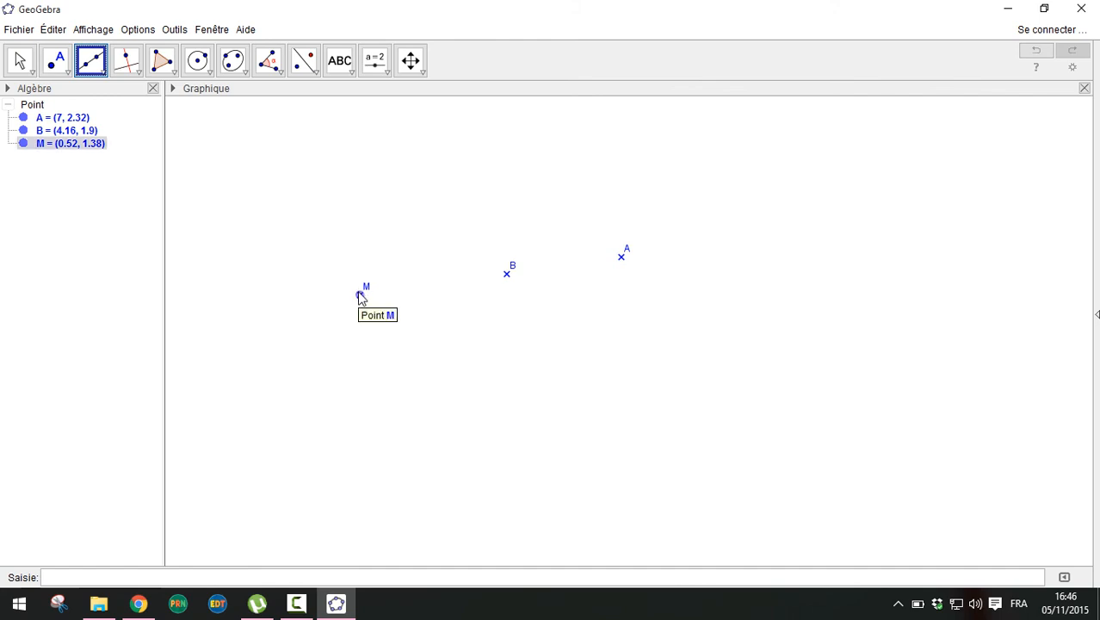
left_click(358, 291)
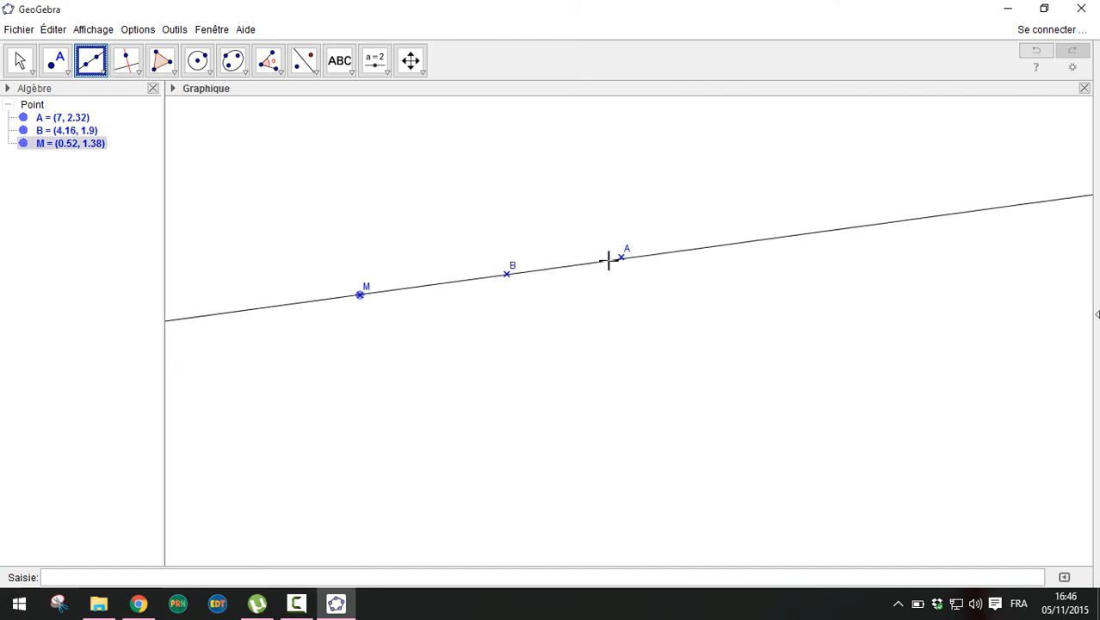
left_click(620, 257)
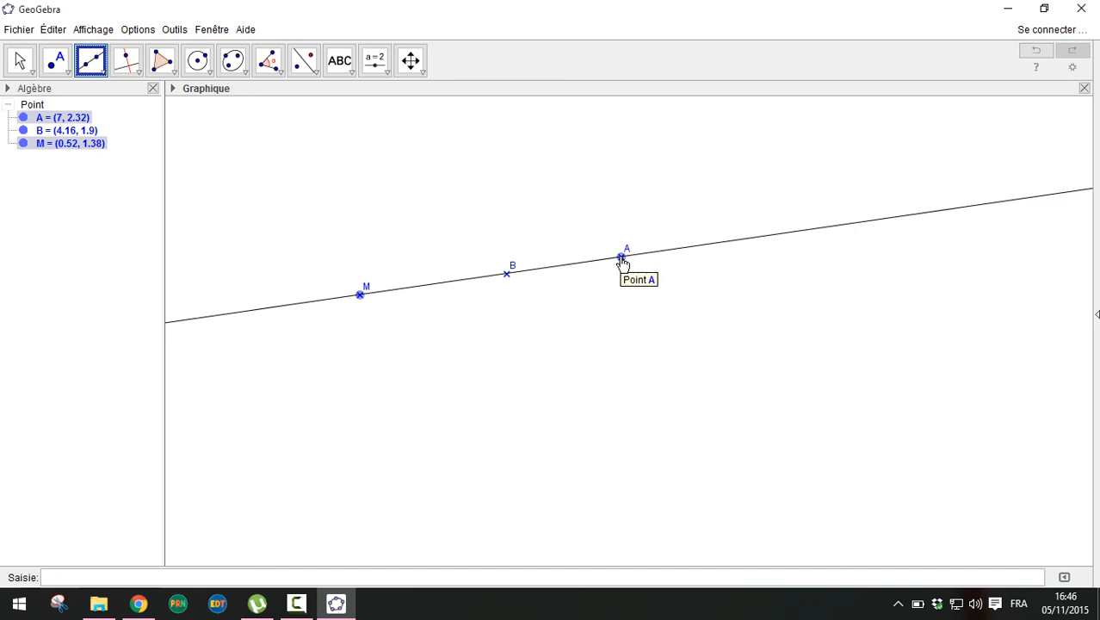
Complete the straight line started at M by making it pass through point A
left_click(620, 257)
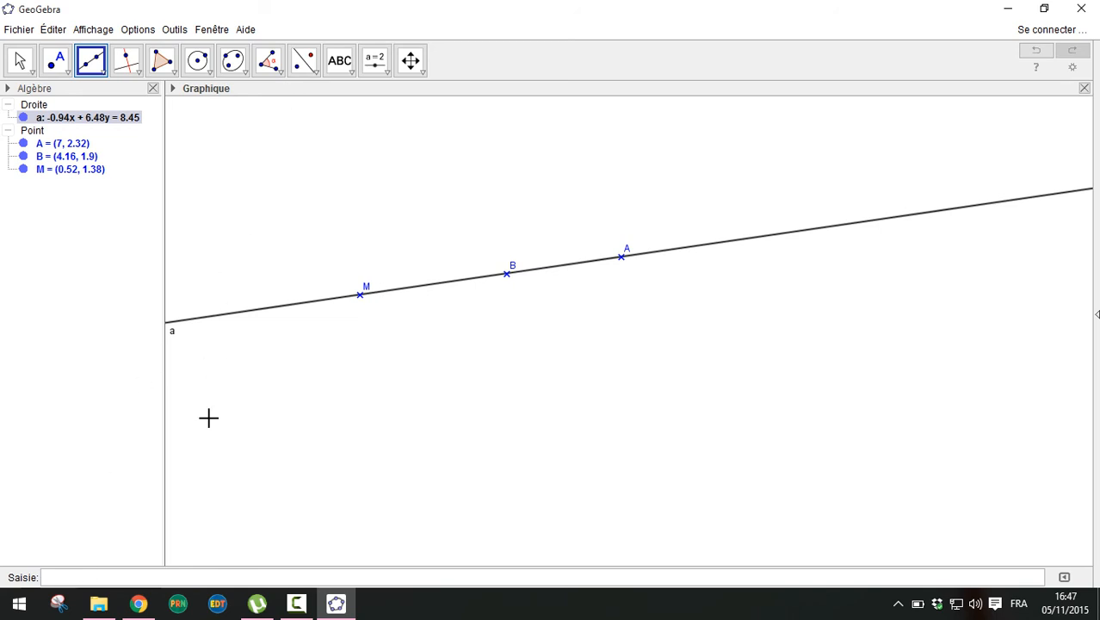
Test whether point B belongs to line a by entering the expression B∈a, using the membership symbol
left_click(209, 578)
type("B")
left_click(1036, 577)
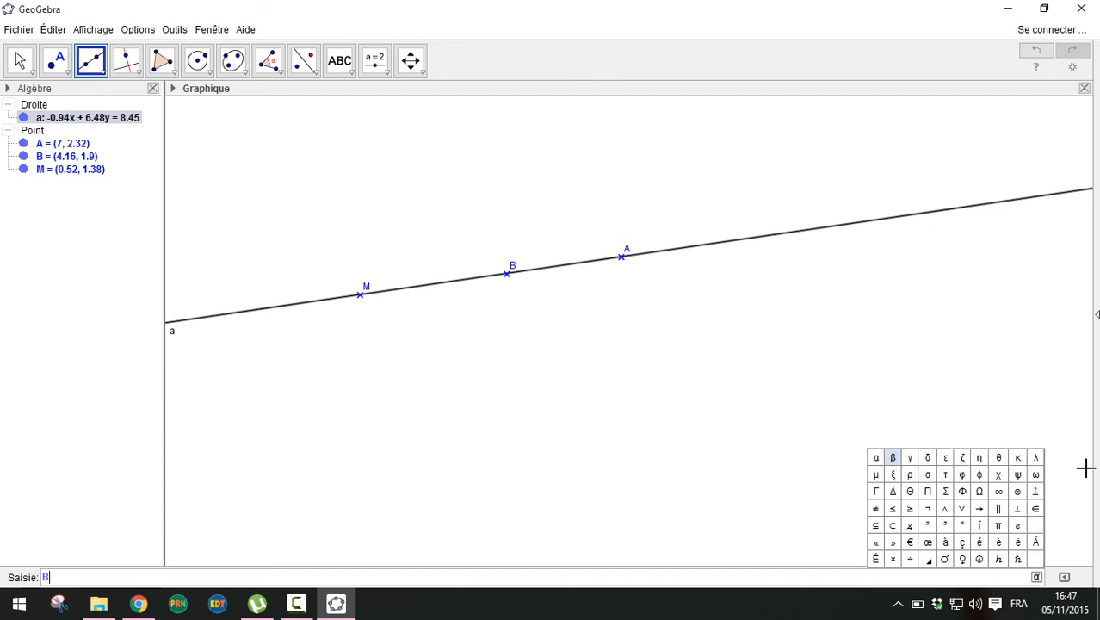
left_click(1036, 508)
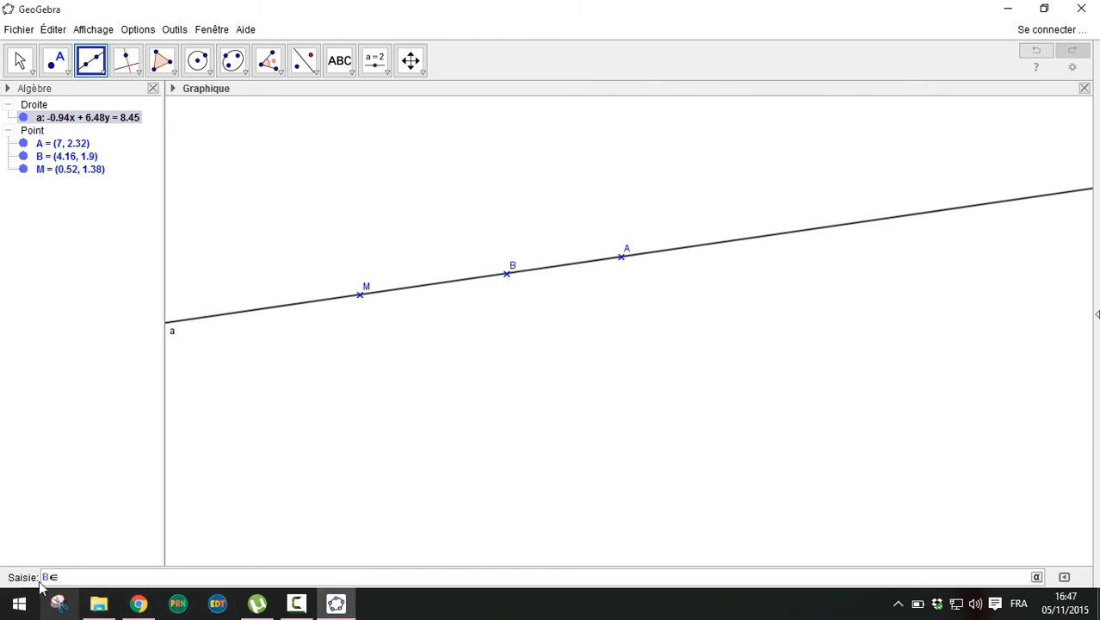
type("a")
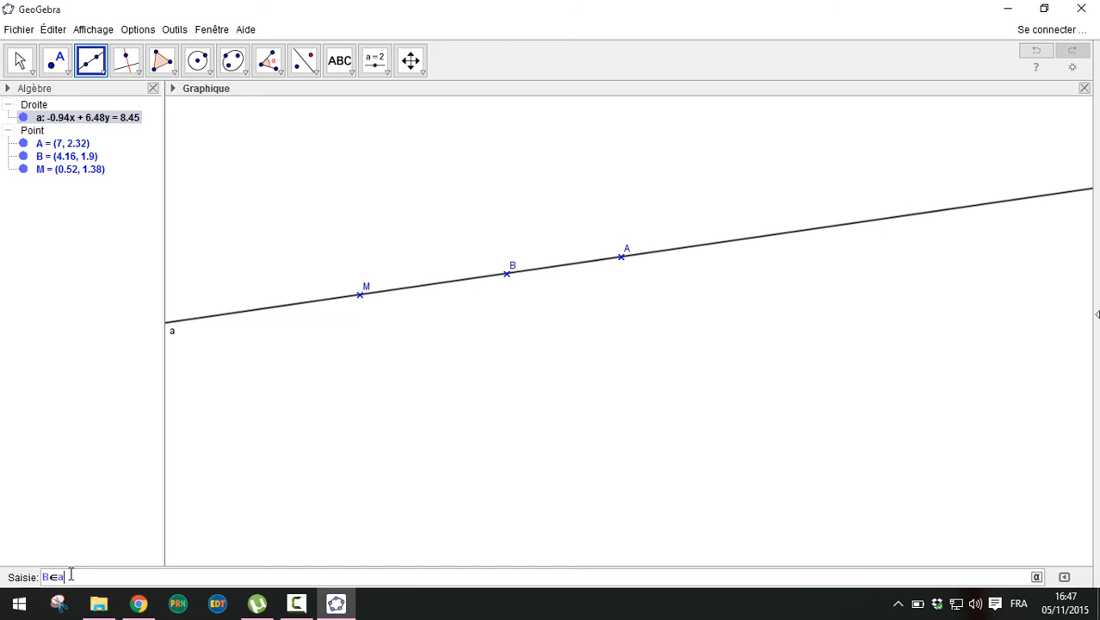
key("Return")
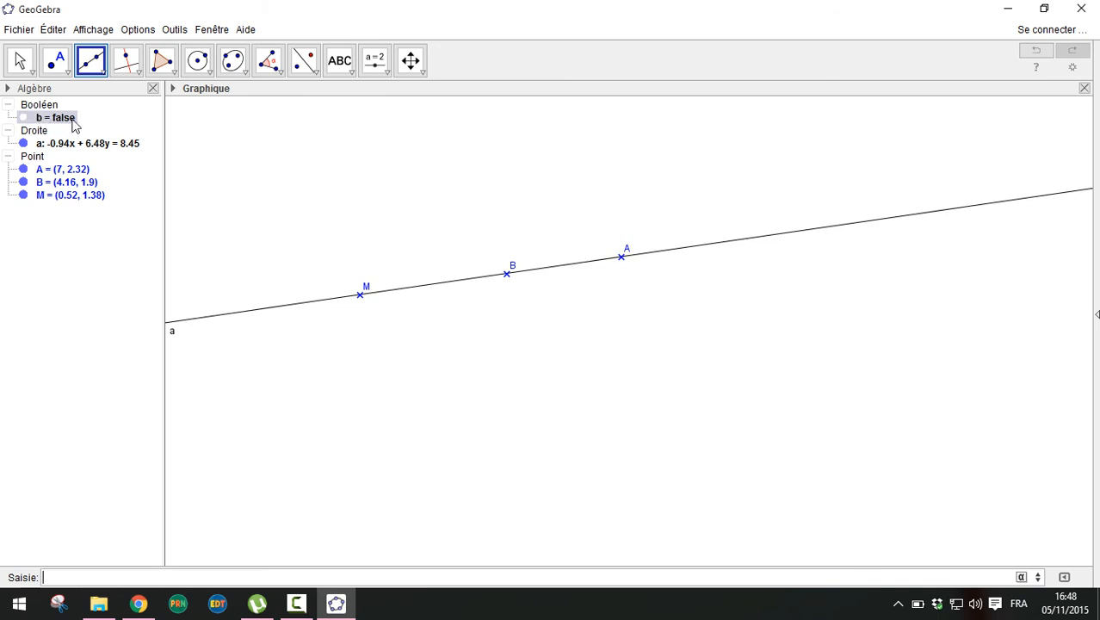
mouse_move(74, 125)
left_click(295, 604)
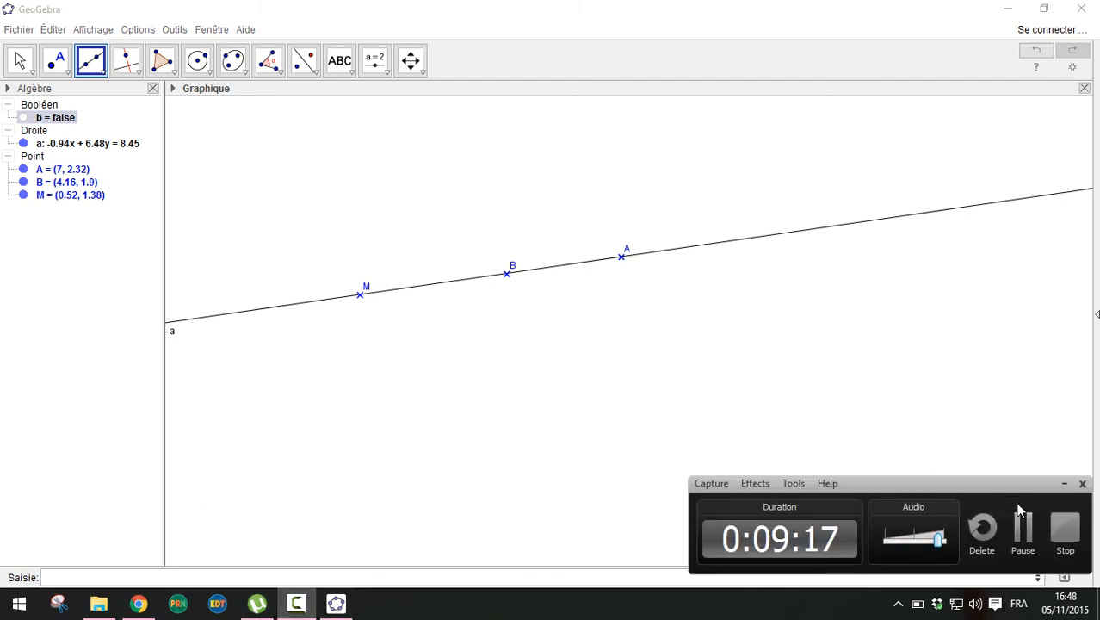